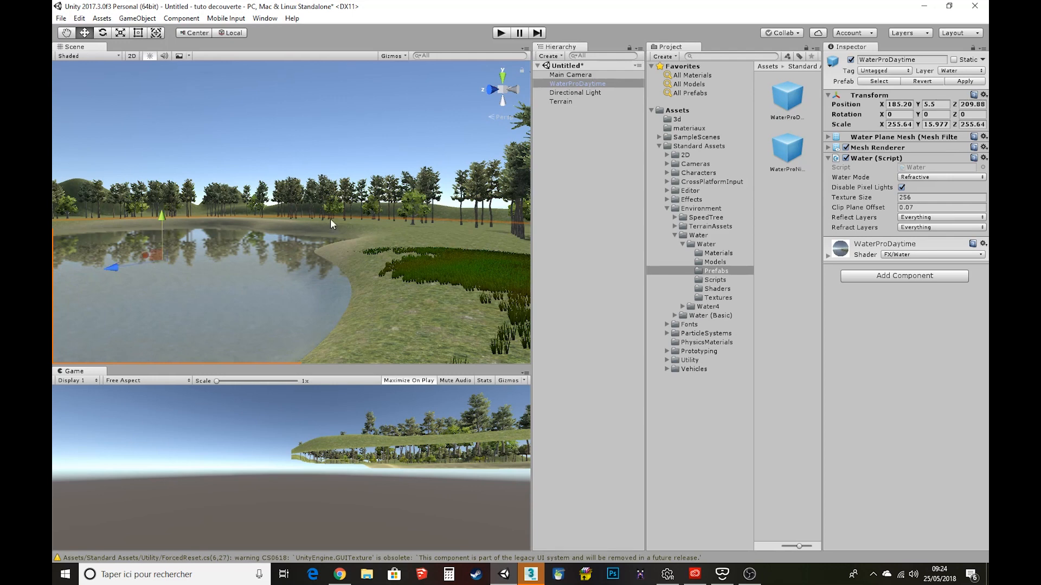
alt+drag(411, 210, 339, 170)
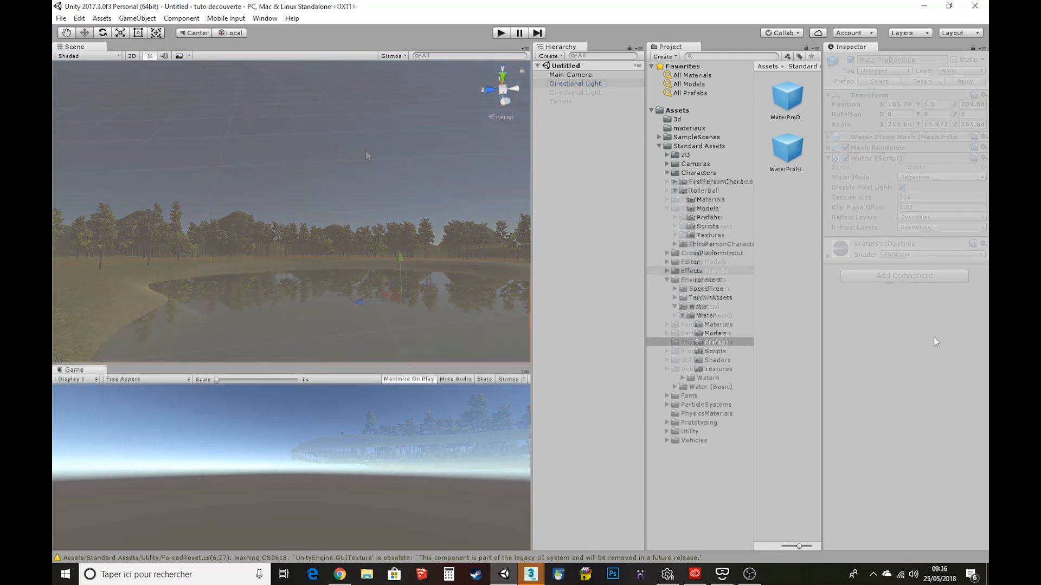
alt+drag(321, 239, 302, 209)
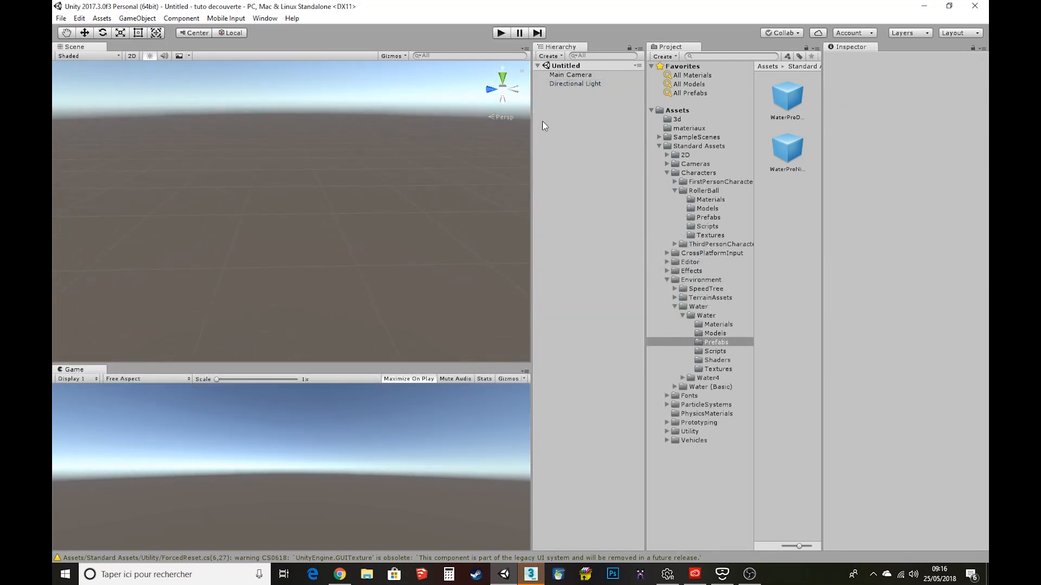
Step: Add a 3D Terrain object to the empty scene
right_click(561, 98)
mouse_move(612, 201)
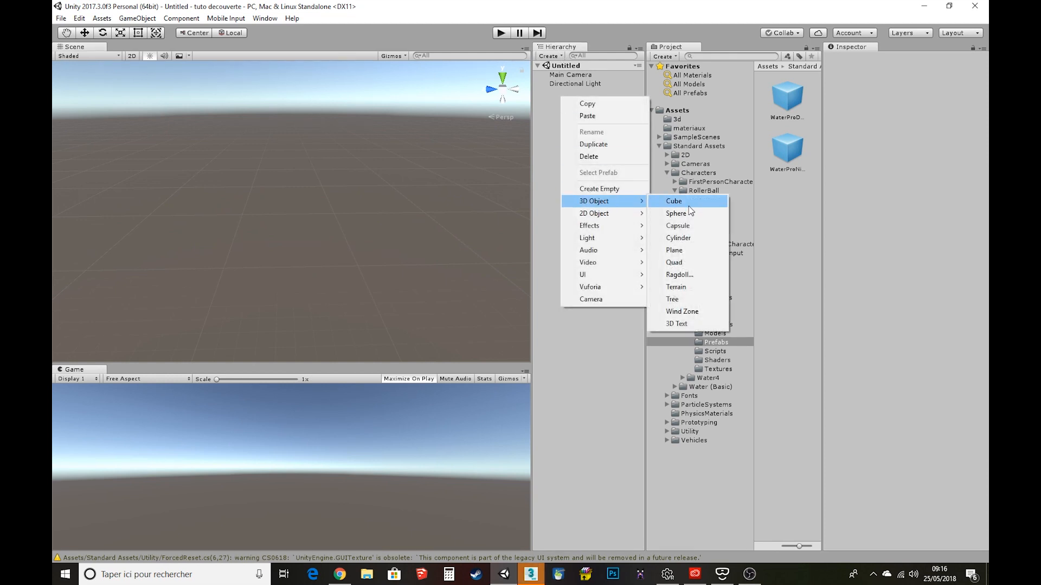
click(686, 287)
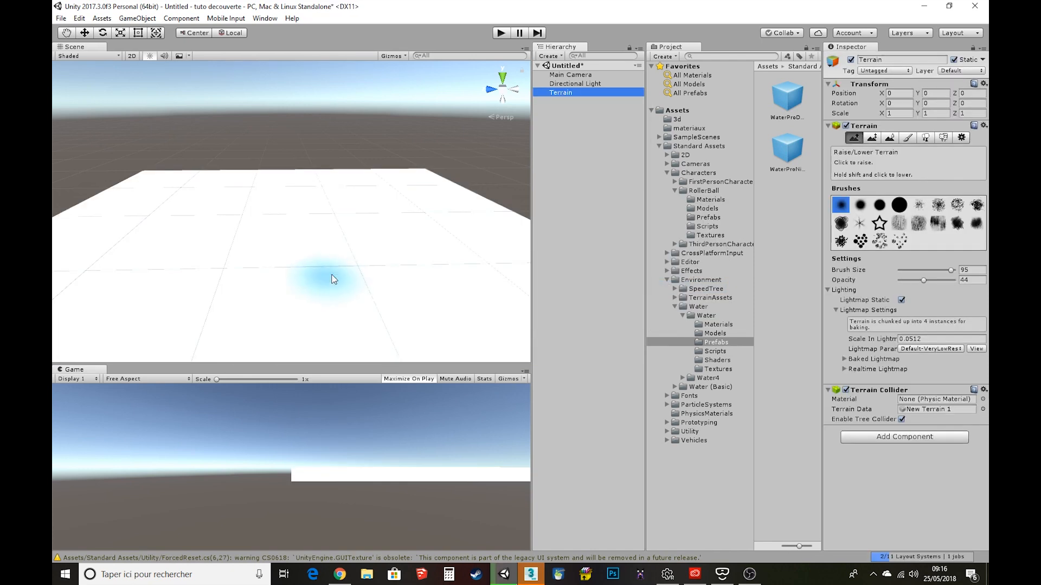
click(138, 18)
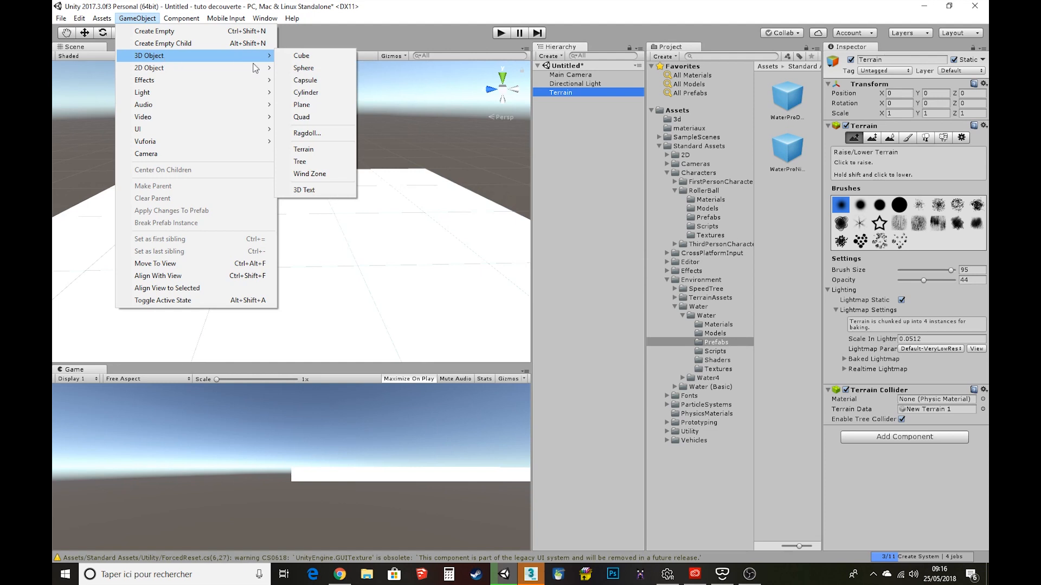
click(440, 260)
scroll(256, 221, down, 3)
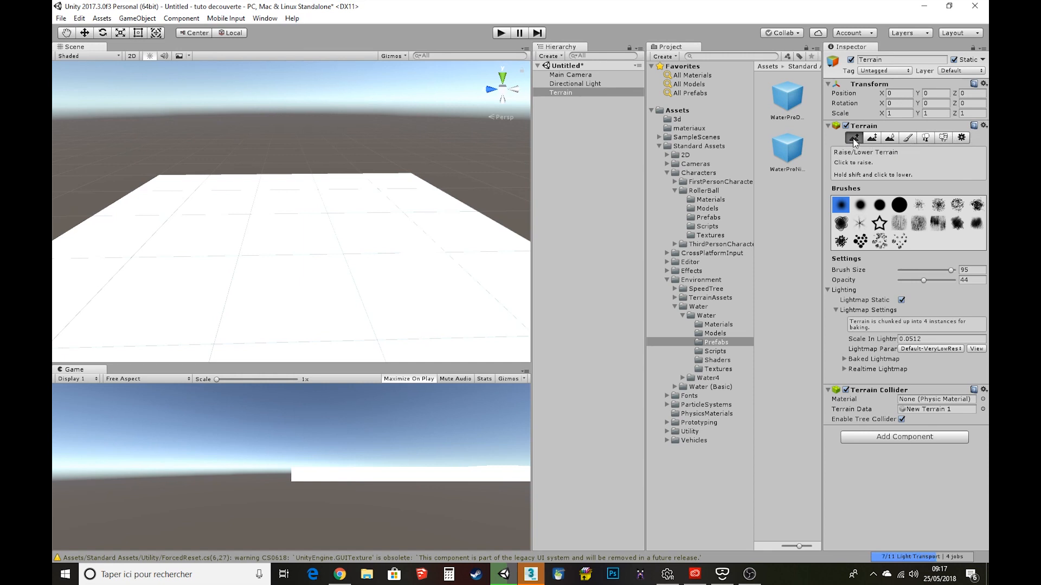
Step: Add GrassHillAlbedo as the terrain's first paint texture, keeping the 15 by 15 tile size
click(911, 139)
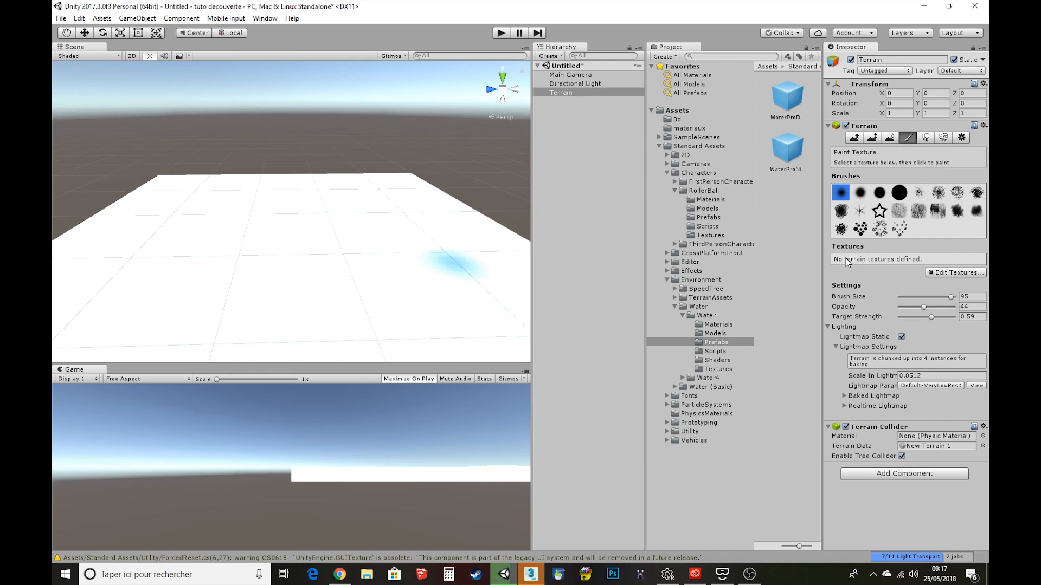
click(955, 274)
click(933, 275)
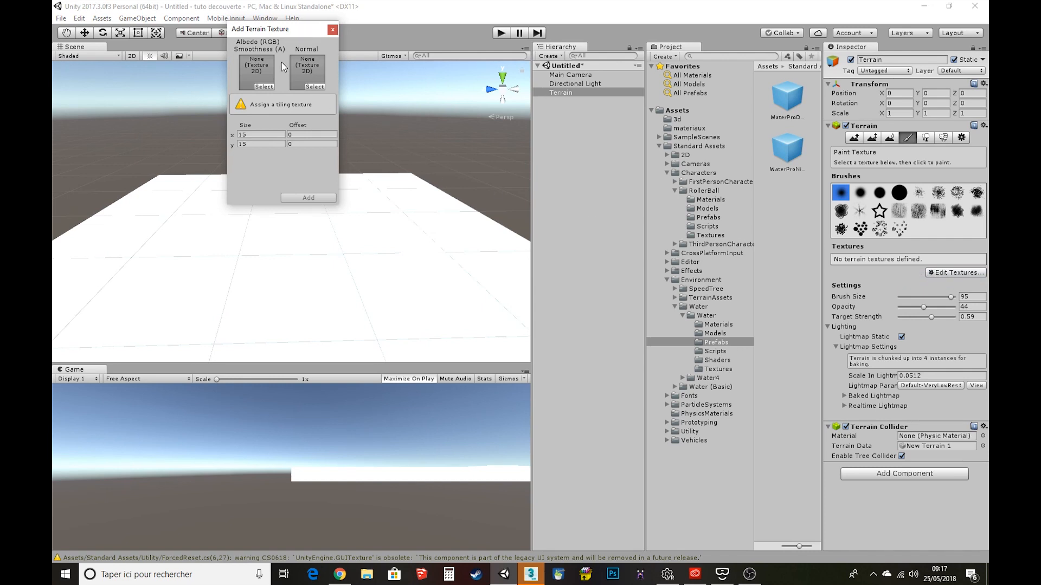
drag(269, 32, 472, 130)
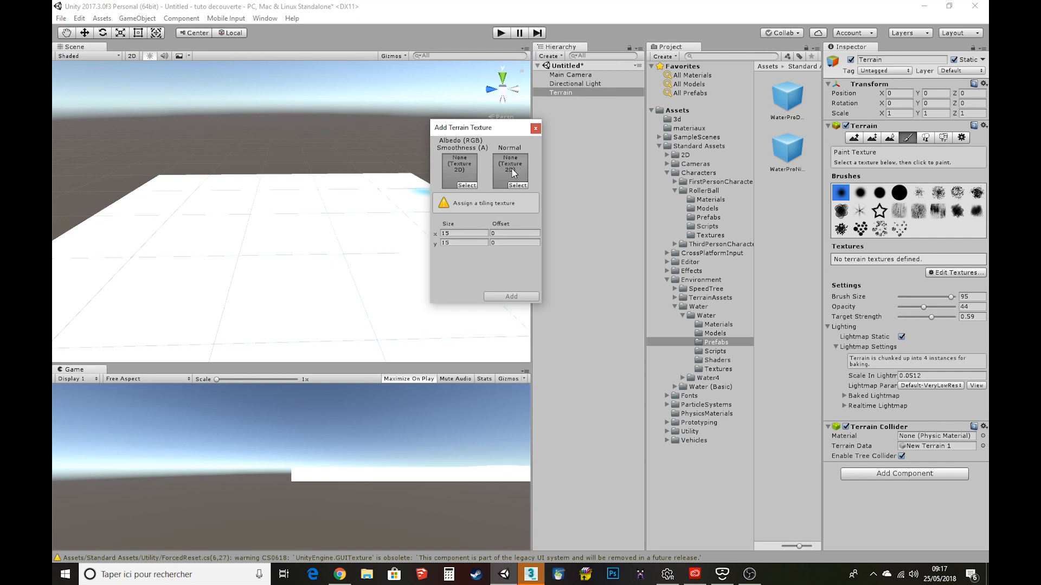
click(465, 179)
click(466, 185)
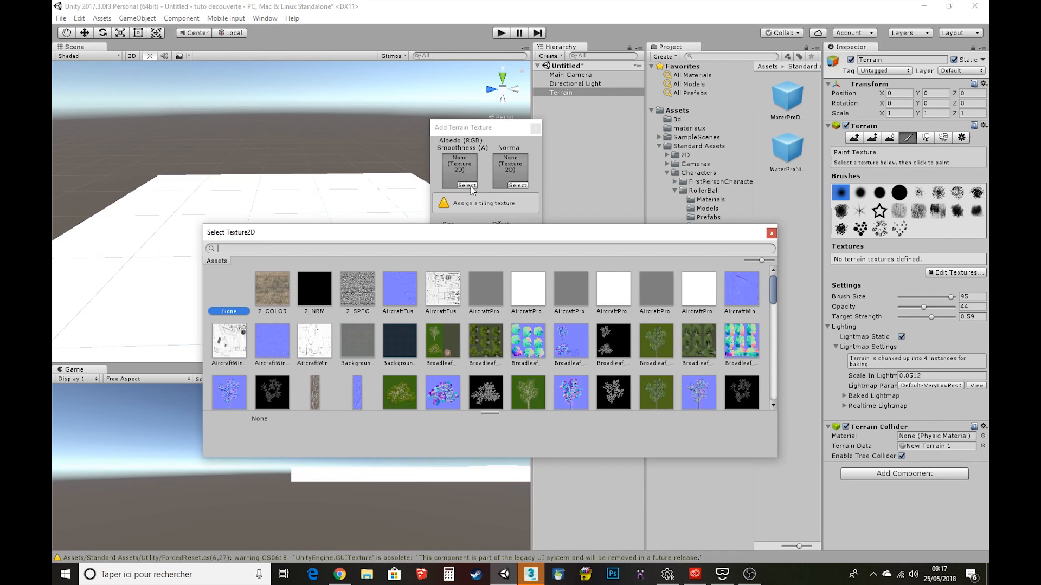
drag(434, 239, 376, 131)
scroll(422, 265, down, 5)
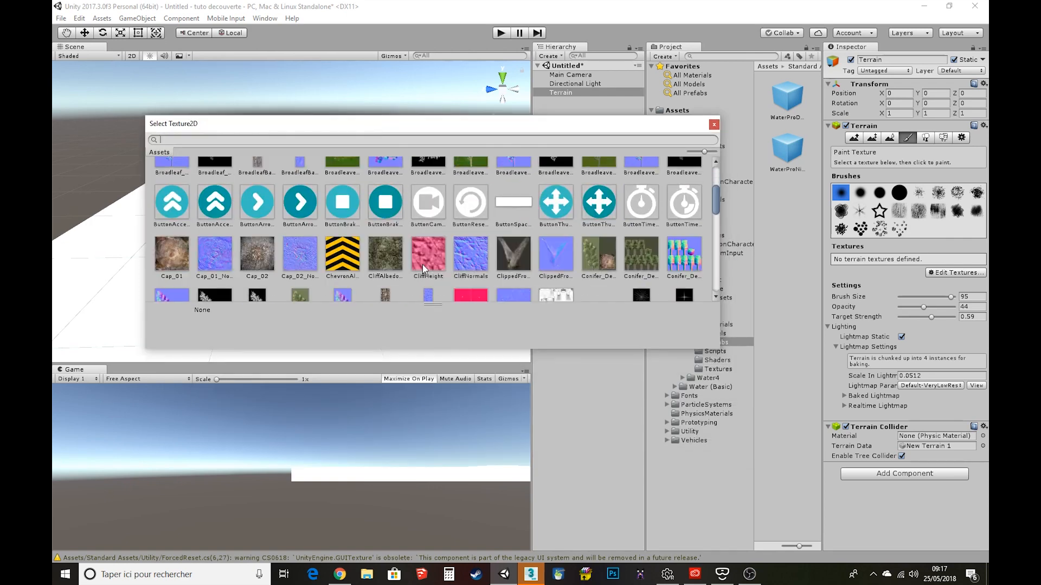
scroll(597, 258, down, 5)
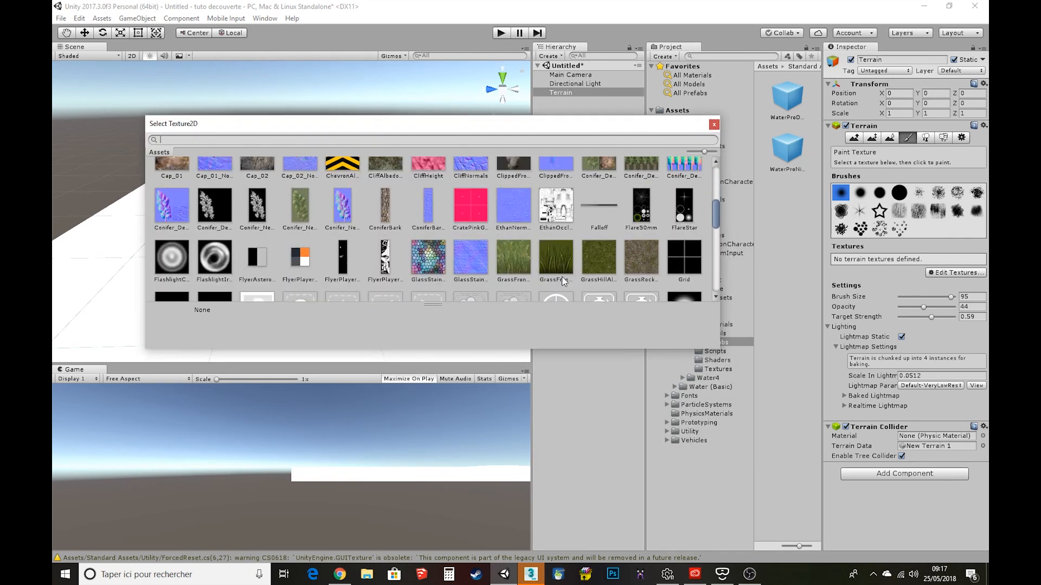
click(599, 223)
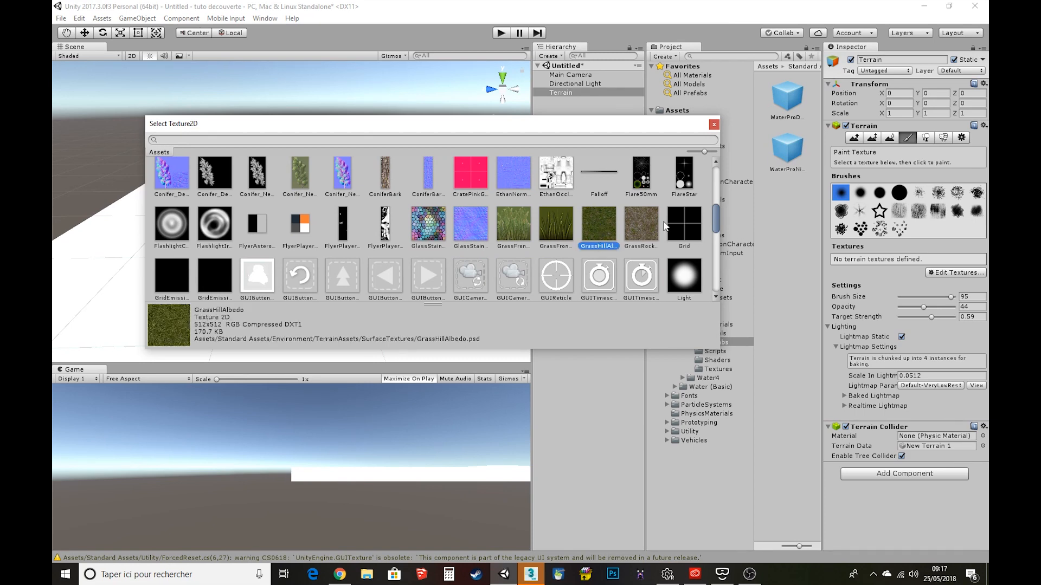
click(714, 124)
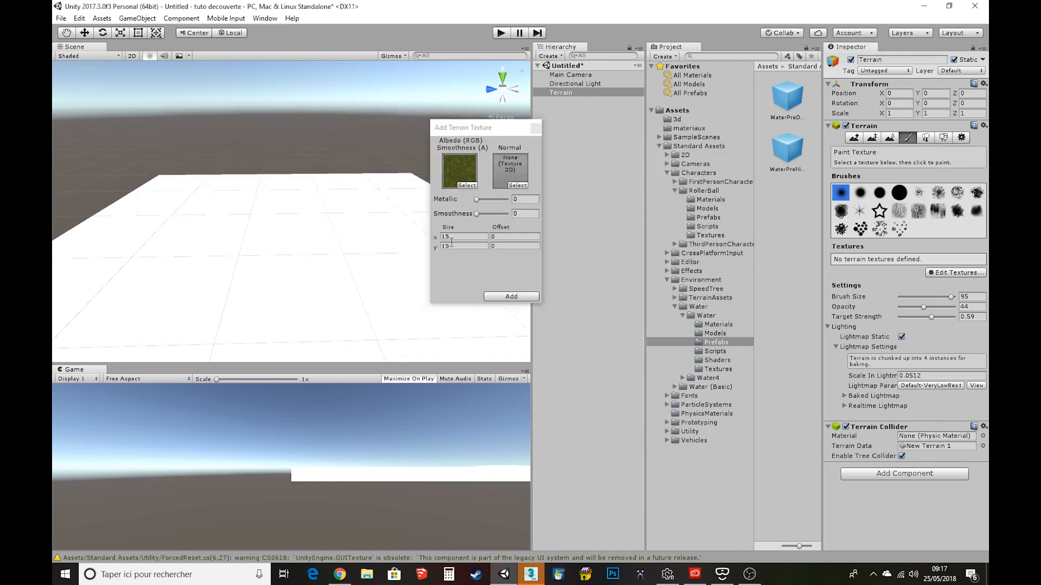
click(511, 297)
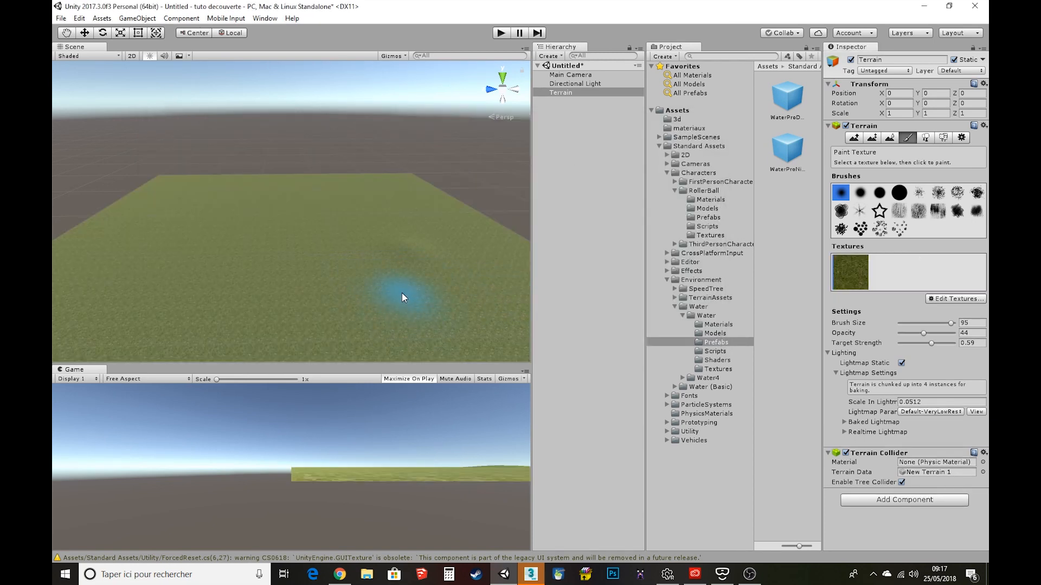
Step: Raise several rounded hills across the terrain with the soft round brush, and lower the ones in the near part back to the ground
right_drag(402, 293, 384, 307)
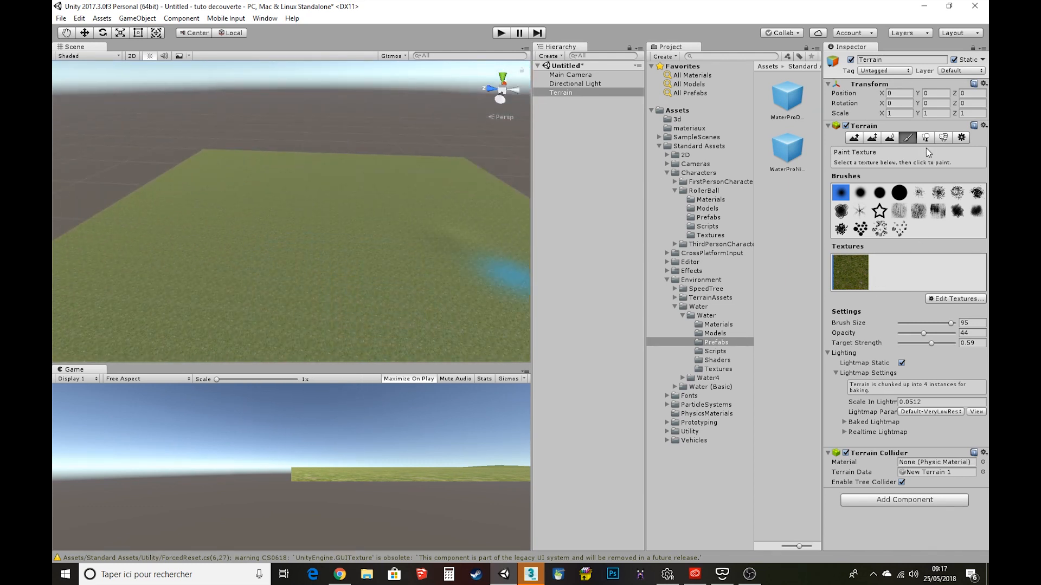
click(855, 138)
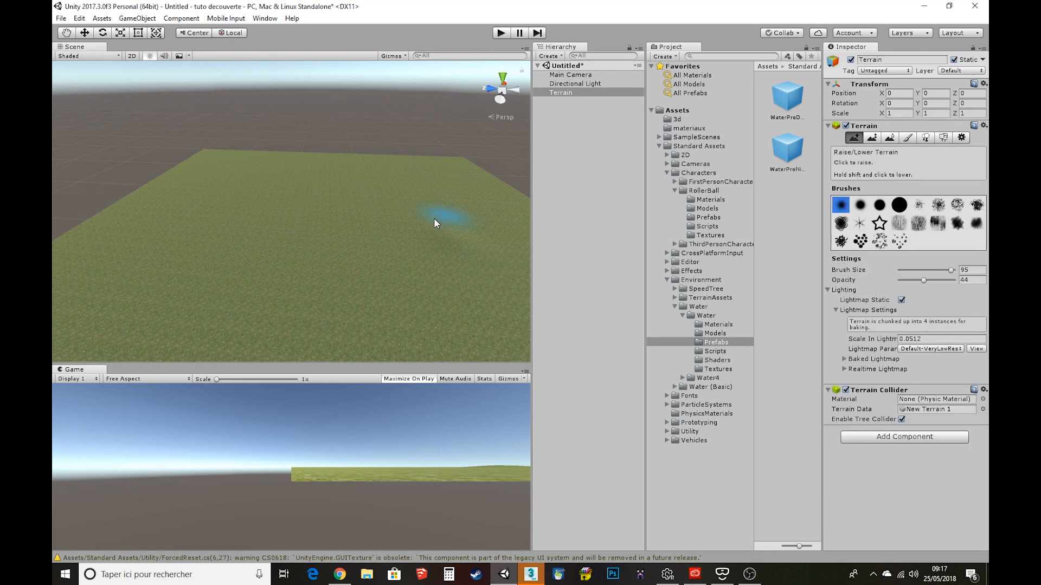
click(260, 193)
click(307, 197)
click(310, 233)
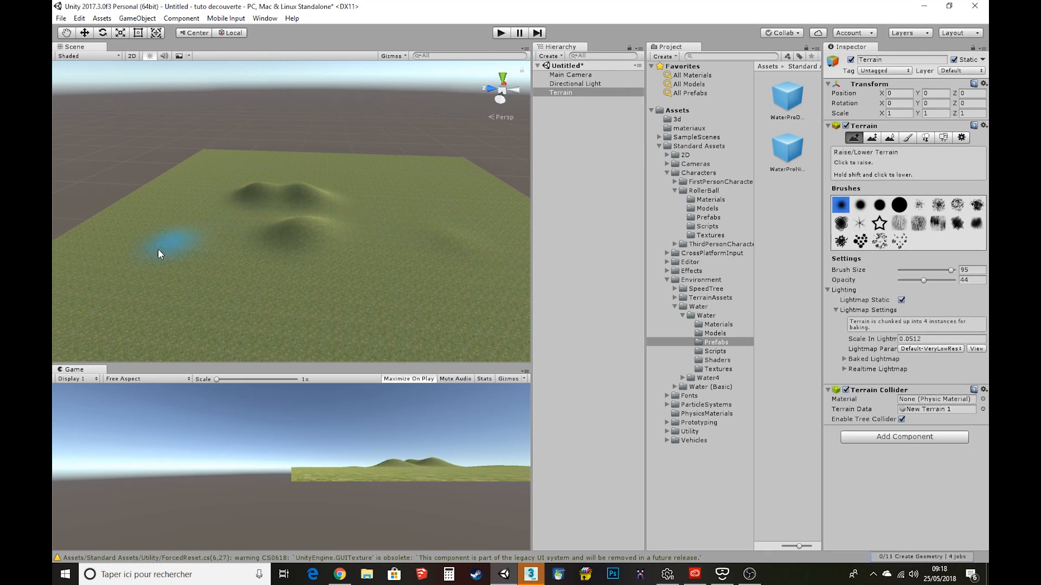
click(155, 253)
click(250, 313)
click(381, 205)
click(394, 185)
click(447, 169)
click(474, 210)
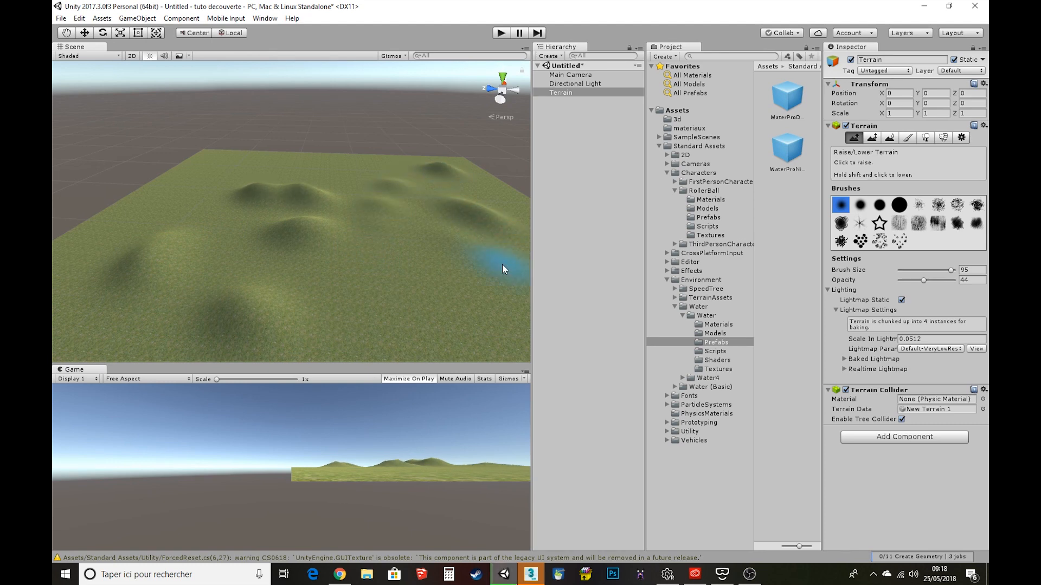
click(502, 264)
scroll(406, 303, up, 3)
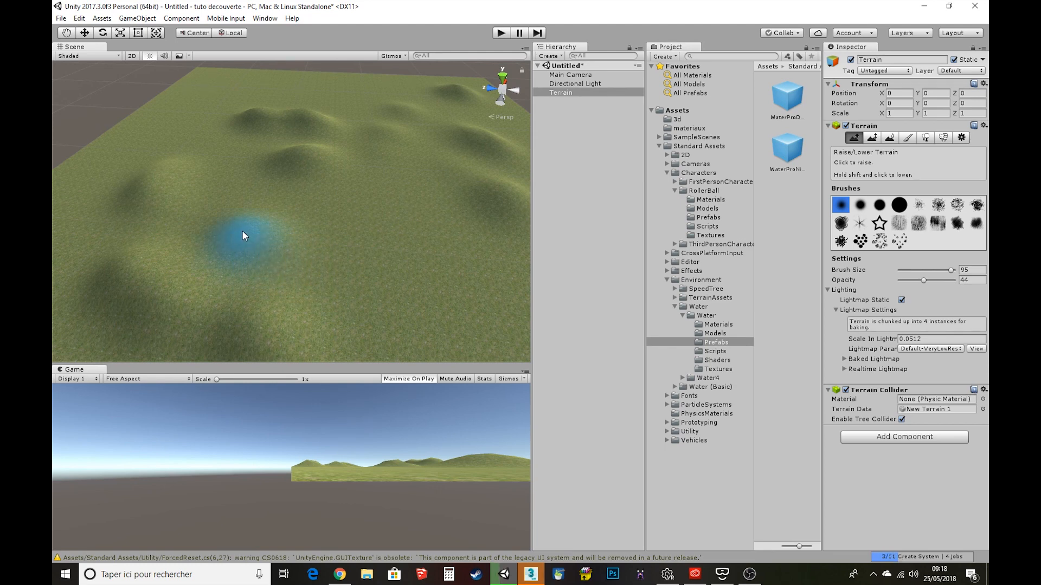
mouse_move(193, 179)
shift+mouse_down()
mouse_move(141, 236)
mouse_move(151, 287)
mouse_move(292, 327)
mouse_move(89, 269)
mouse_move(151, 186)
mouse_move(276, 164)
mouse_move(299, 121)
mouse_move(295, 131)
mouse_move(378, 158)
shift+mouse_up()
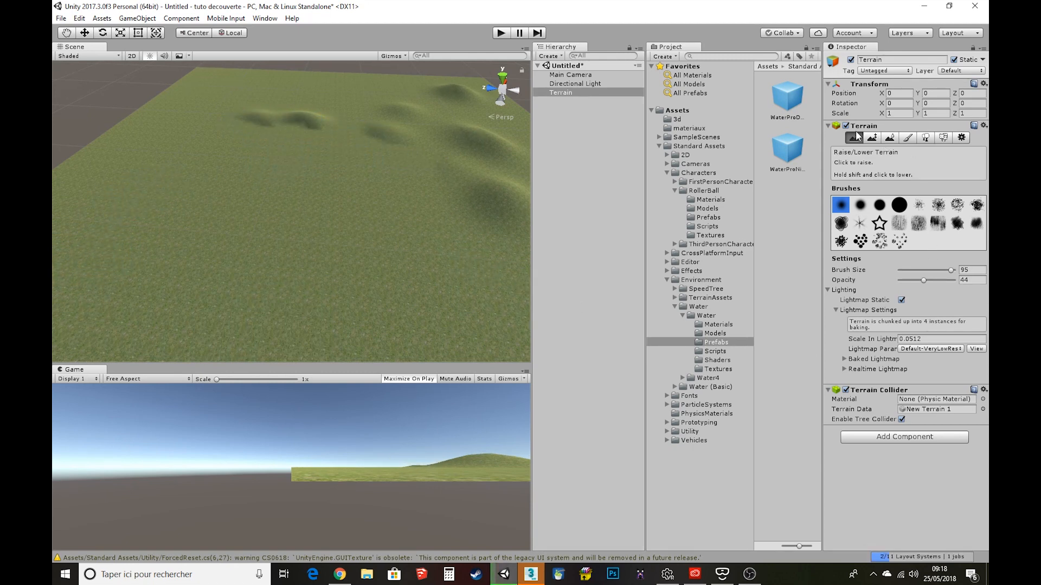
Step: Raise jagged mountains and a star-shaped wall in the near part of the terrain with the star brush
click(879, 223)
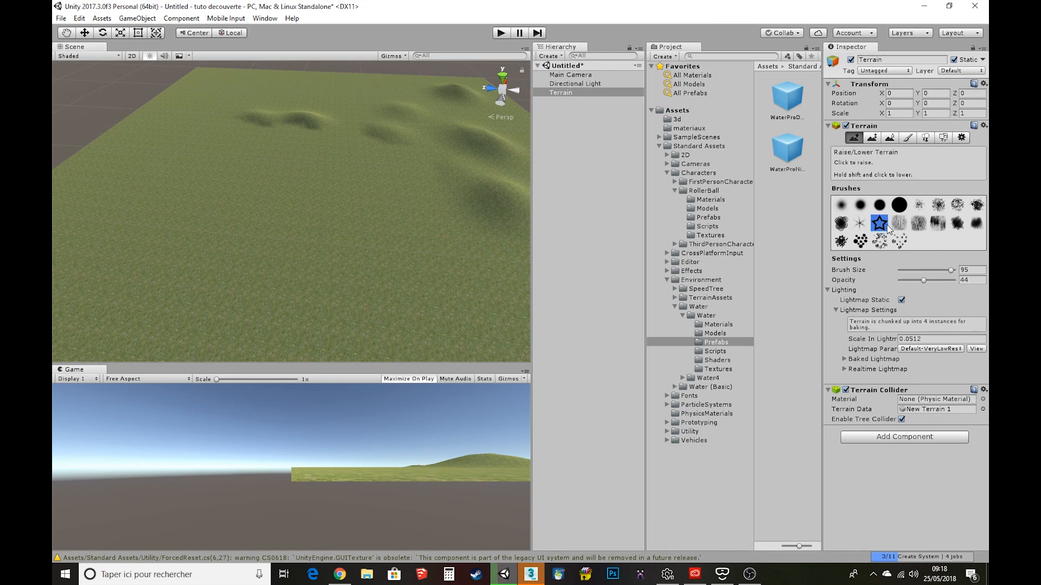
mouse_move(243, 241)
mouse_down()
mouse_move(234, 213)
mouse_move(221, 274)
mouse_up()
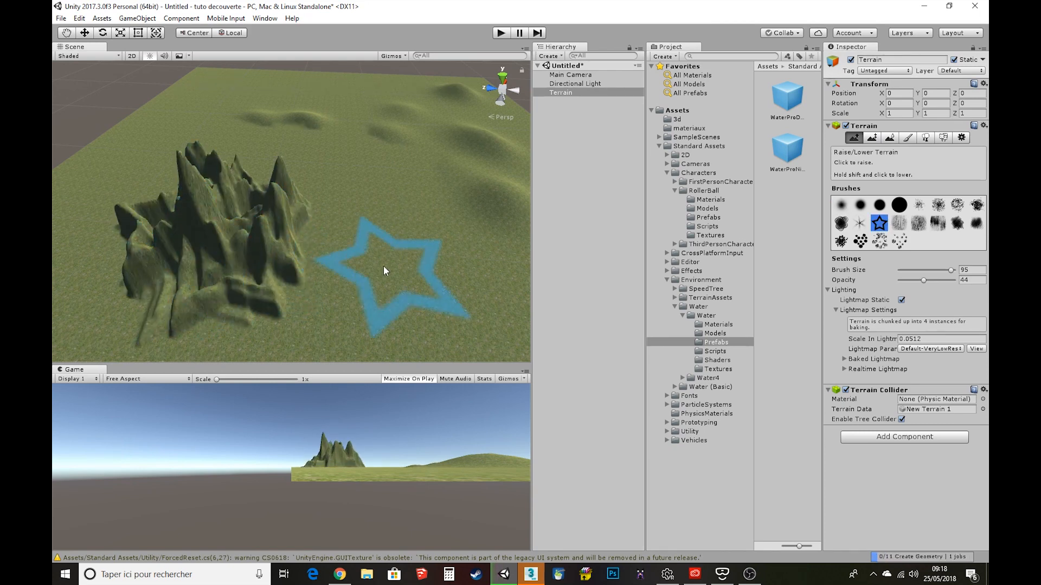
click(384, 265)
drag(384, 265, 384, 265)
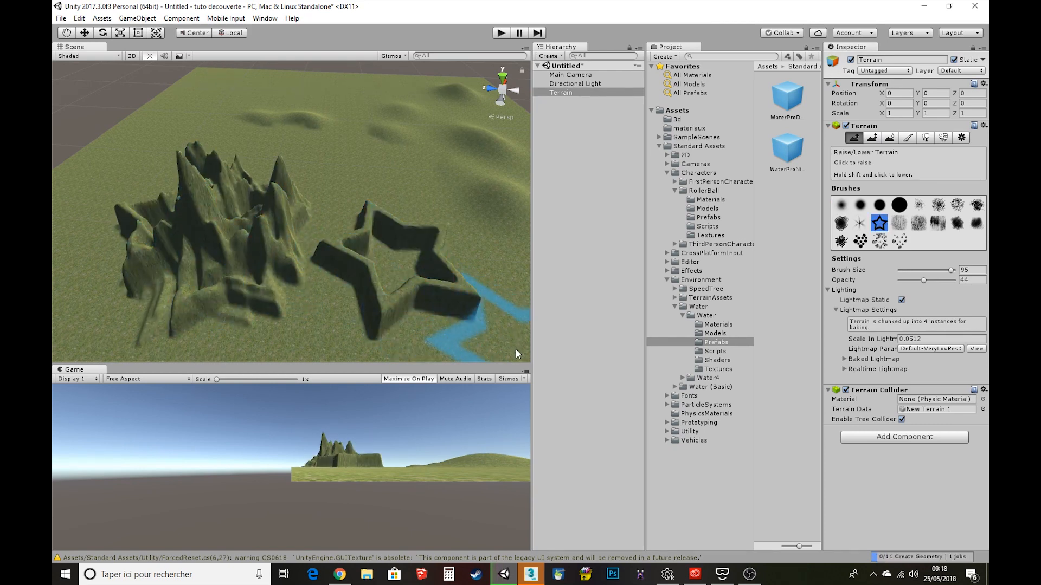
mouse_move(463, 308)
mouse_down()
mouse_move(339, 308)
mouse_move(227, 285)
mouse_move(374, 223)
mouse_move(297, 326)
mouse_move(376, 216)
mouse_move(472, 287)
mouse_up()
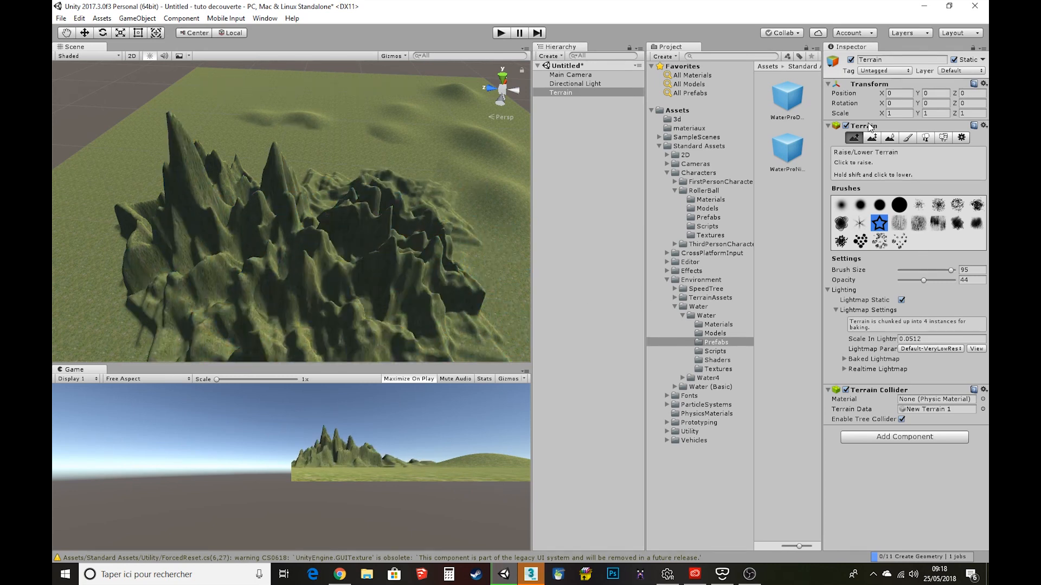
Step: Smooth the height of the jagged mountains with the soft round brush
click(890, 138)
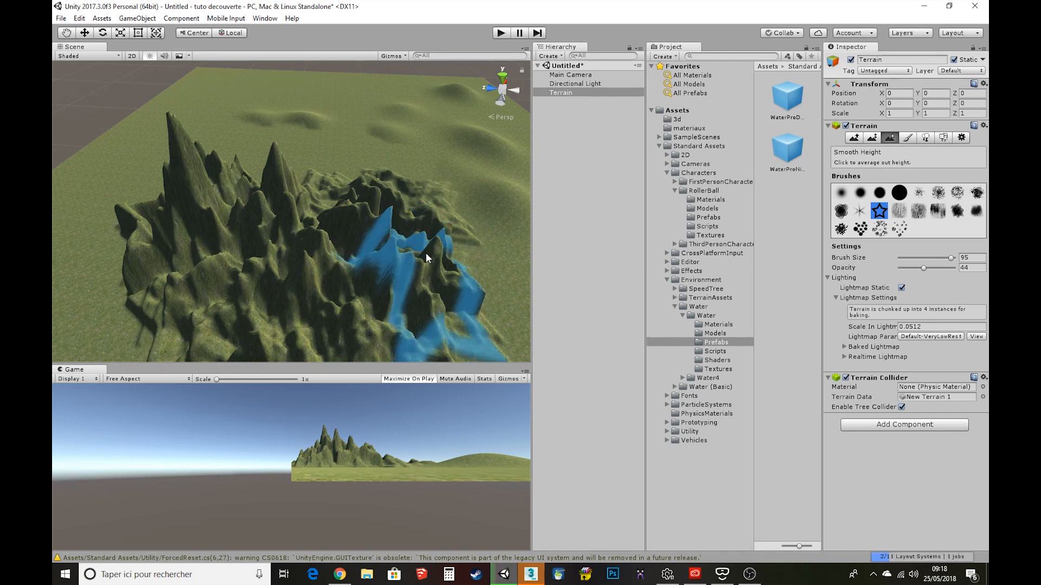
click(840, 193)
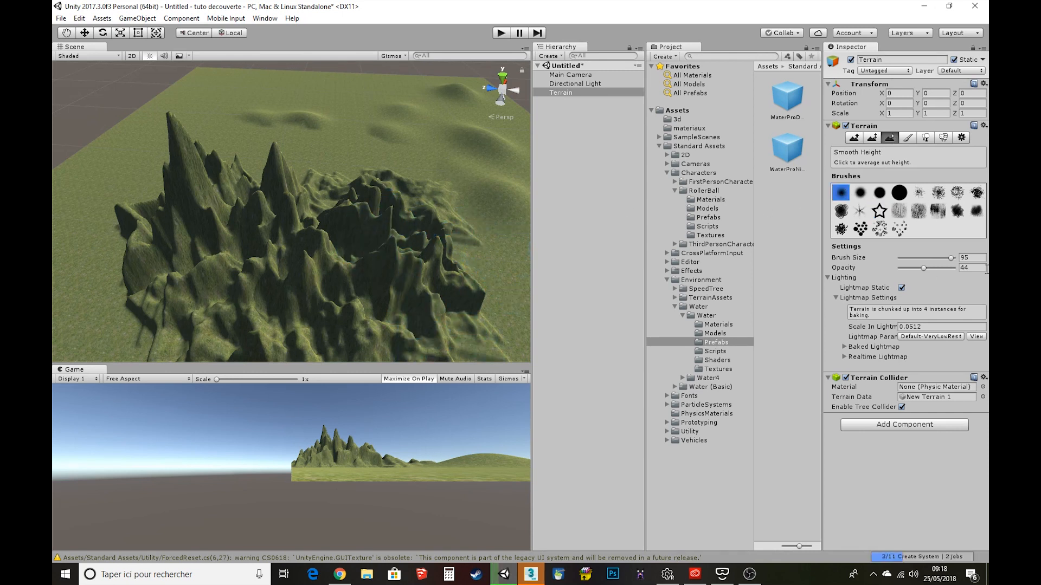
mouse_move(184, 228)
mouse_down()
mouse_move(291, 239)
mouse_move(317, 259)
mouse_move(480, 317)
mouse_move(333, 216)
mouse_move(336, 199)
mouse_move(430, 204)
mouse_move(448, 342)
mouse_move(174, 285)
mouse_move(173, 191)
mouse_move(265, 180)
mouse_move(356, 262)
mouse_move(428, 224)
mouse_move(412, 240)
mouse_move(633, 284)
mouse_up()
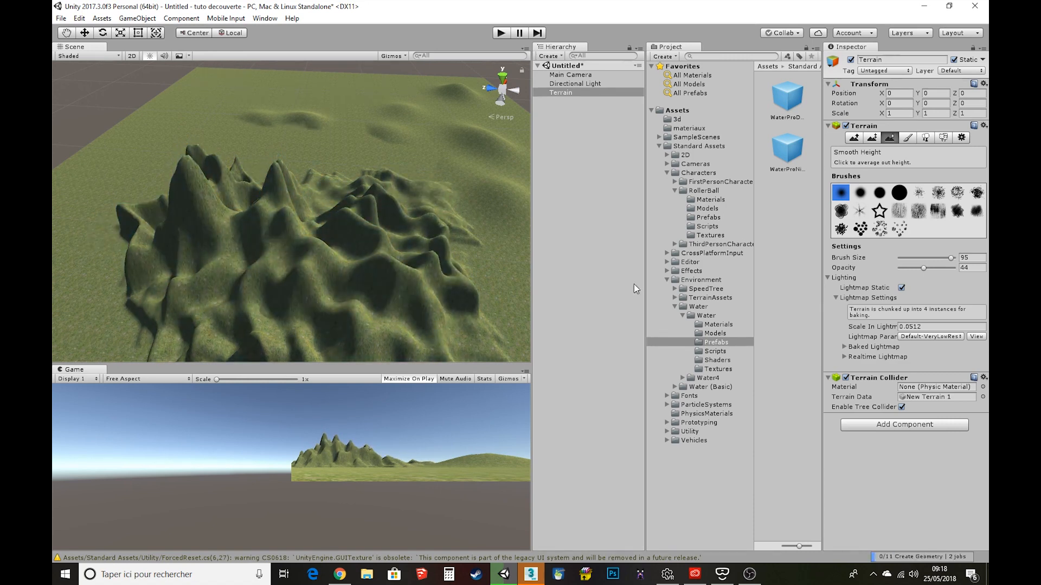
Step: Set the Paint Height value to 10 and flatten the whole terrain to it
scroll(408, 195, down, 1)
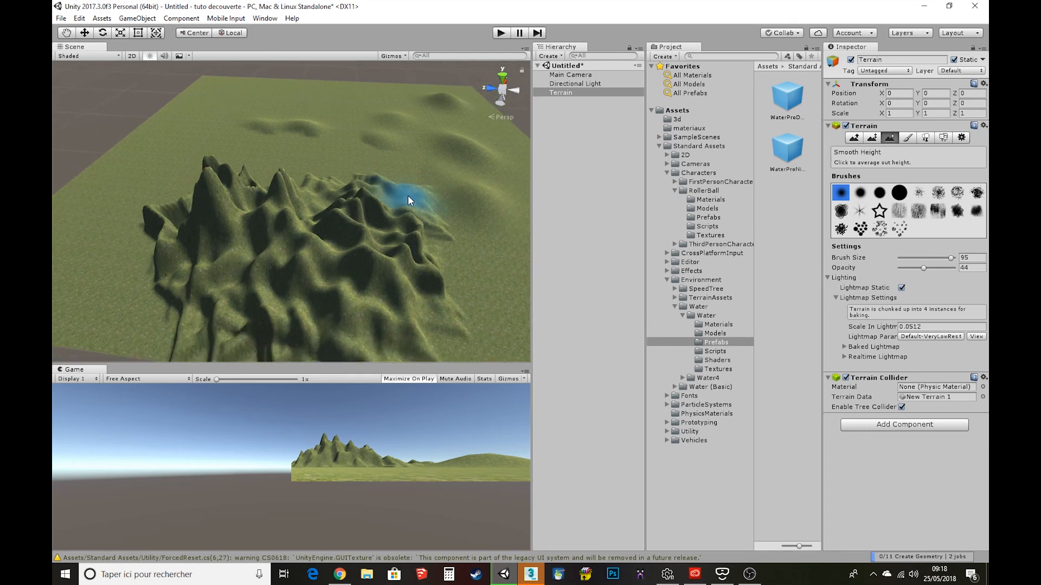
middle_drag(408, 196, 195, 227)
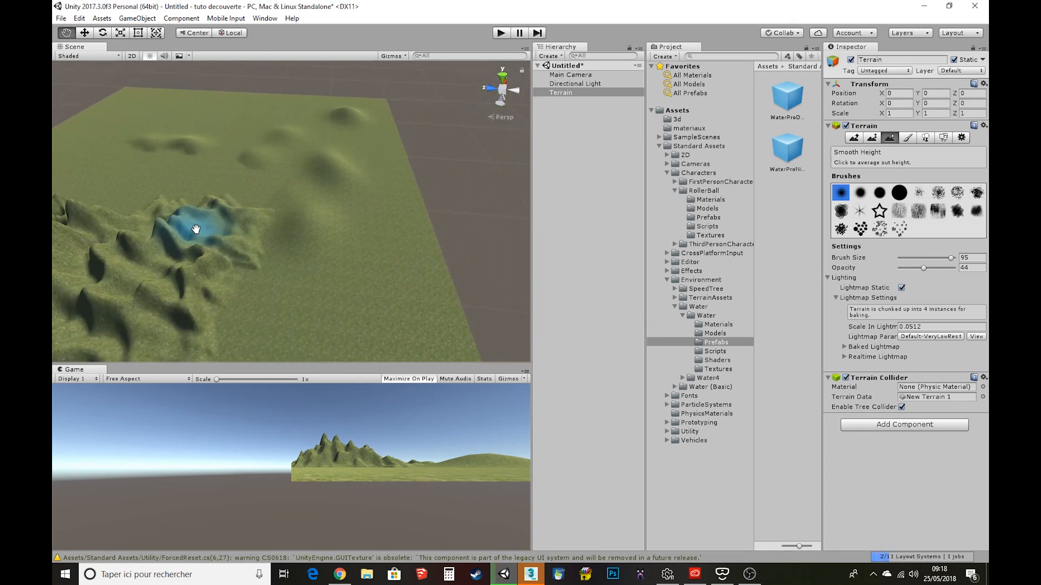
click(873, 137)
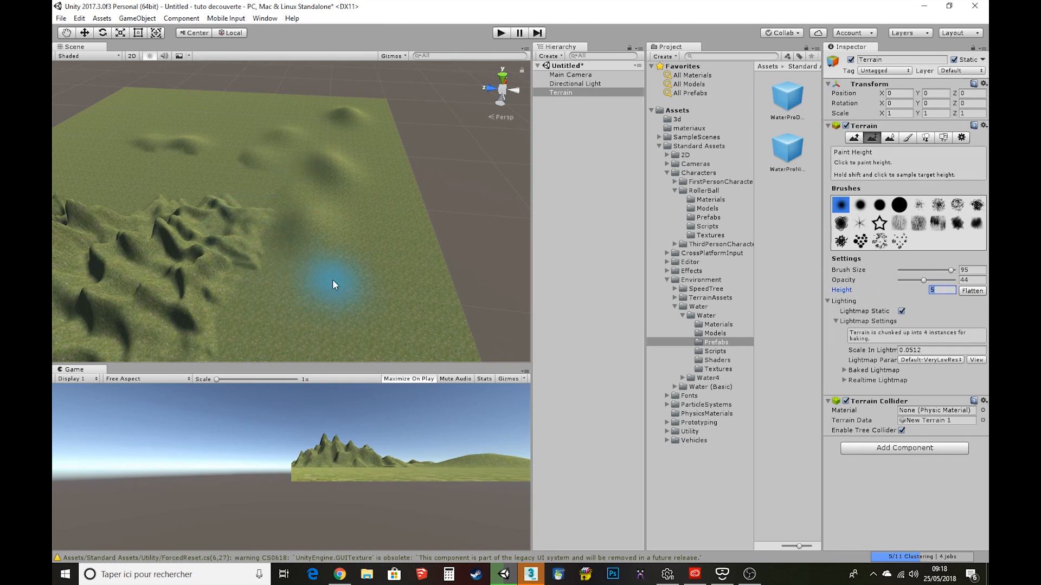
middle_drag(240, 265, 389, 245)
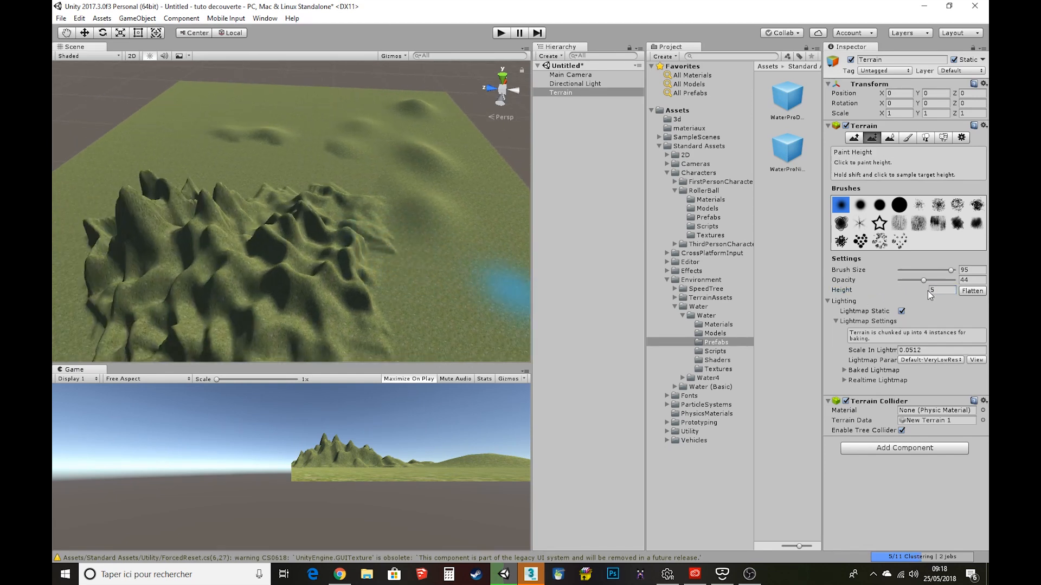
click(841, 294)
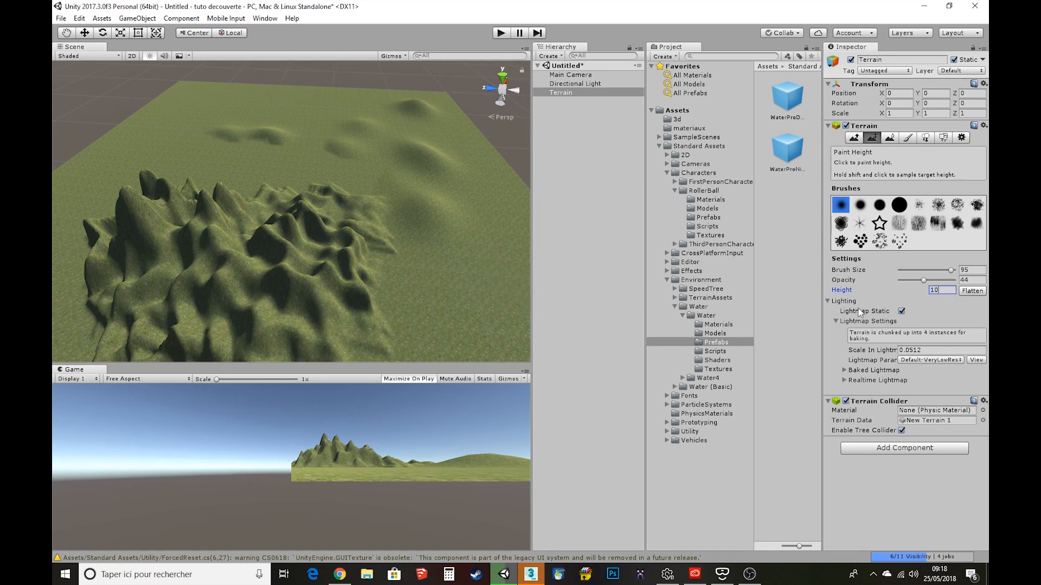
text(10)
click(971, 291)
Step: Lower the ground in the far middle part of the terrain with the soft round brush to dig an irregular lake basin
middle_drag(271, 249, 277, 270)
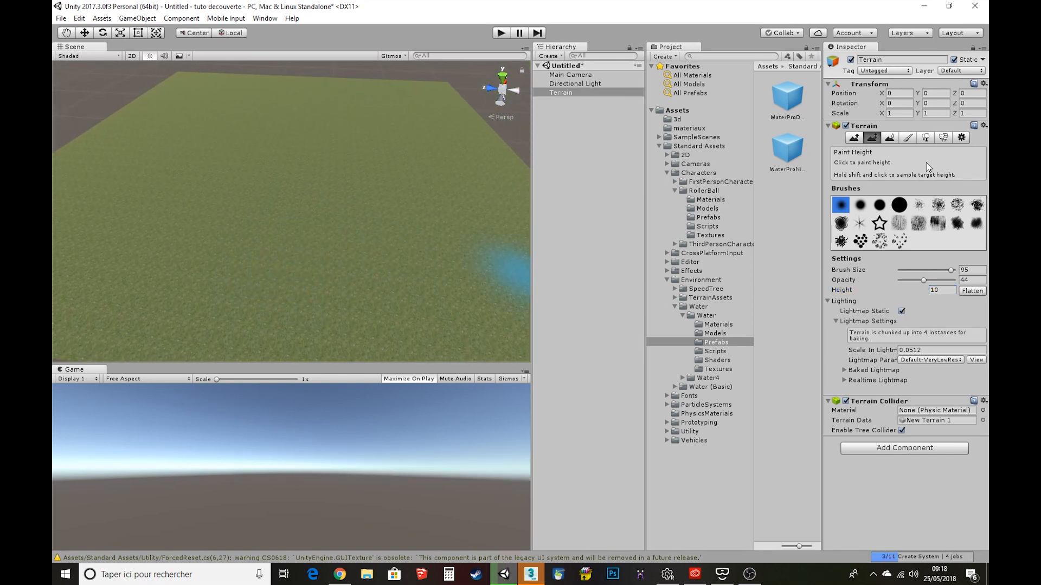
click(855, 139)
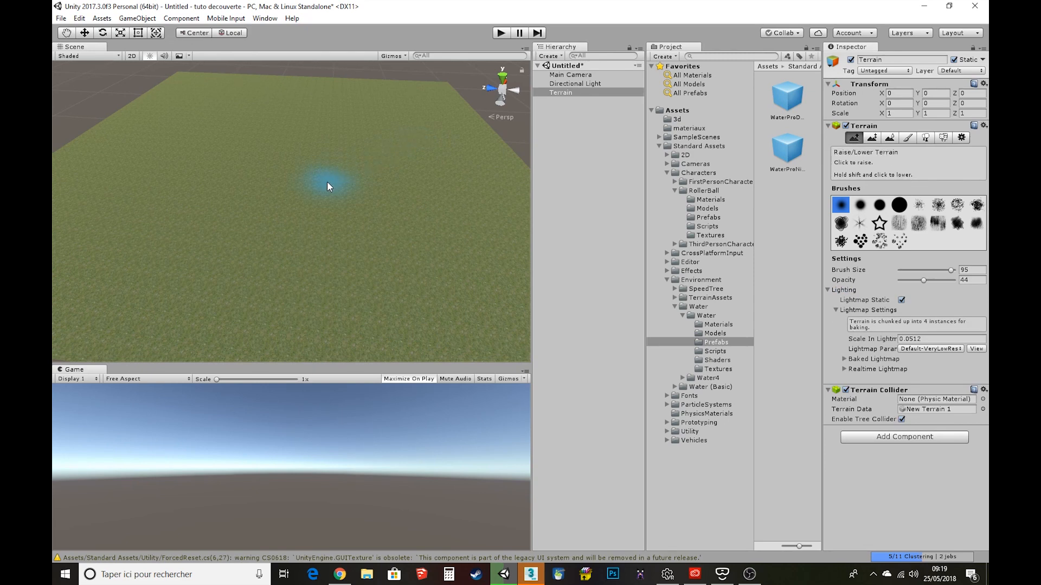
mouse_move(327, 186)
mouse_down()
mouse_move(289, 200)
mouse_move(295, 150)
mouse_move(333, 138)
mouse_move(371, 146)
mouse_move(385, 183)
mouse_up()
drag(272, 184, 324, 171)
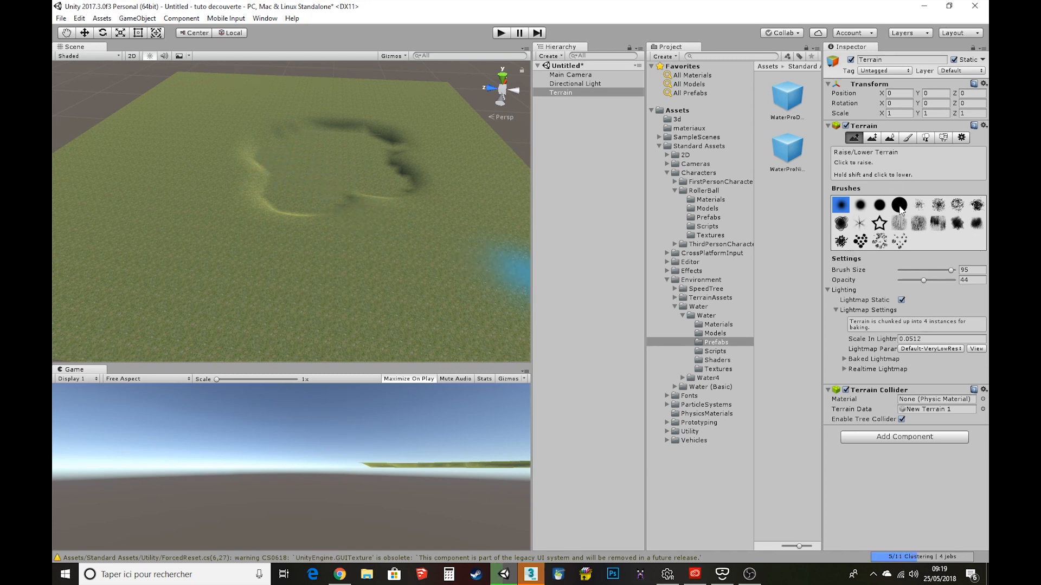
Step: Raise a row of rounded hills along the far edge with the second round brush at size 100 and opacity 88
click(860, 207)
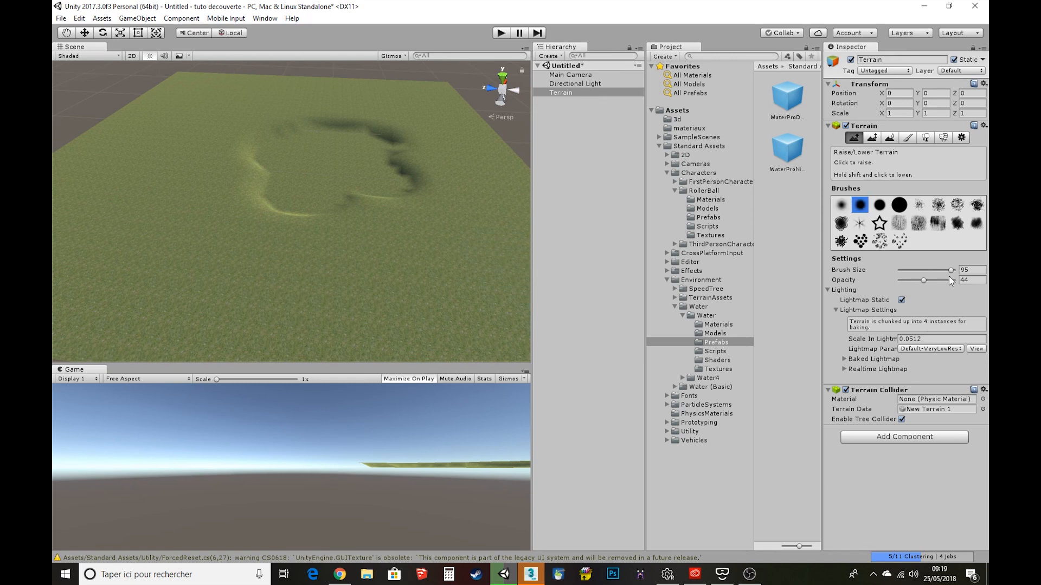
mouse_move(953, 274)
mouse_down()
mouse_move(897, 275)
mouse_move(954, 271)
mouse_move(946, 281)
mouse_up()
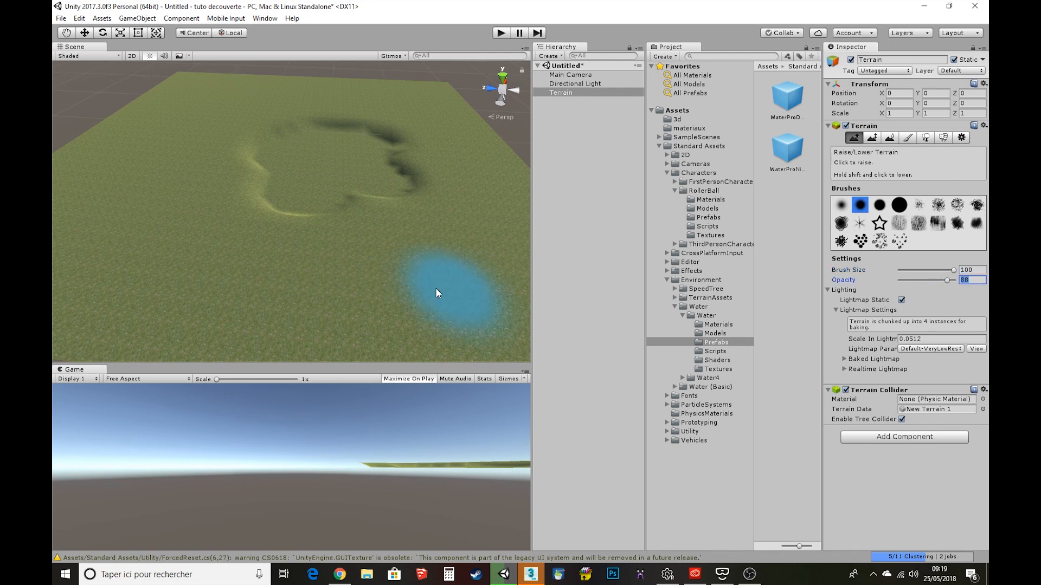
click(186, 87)
click(271, 79)
click(400, 82)
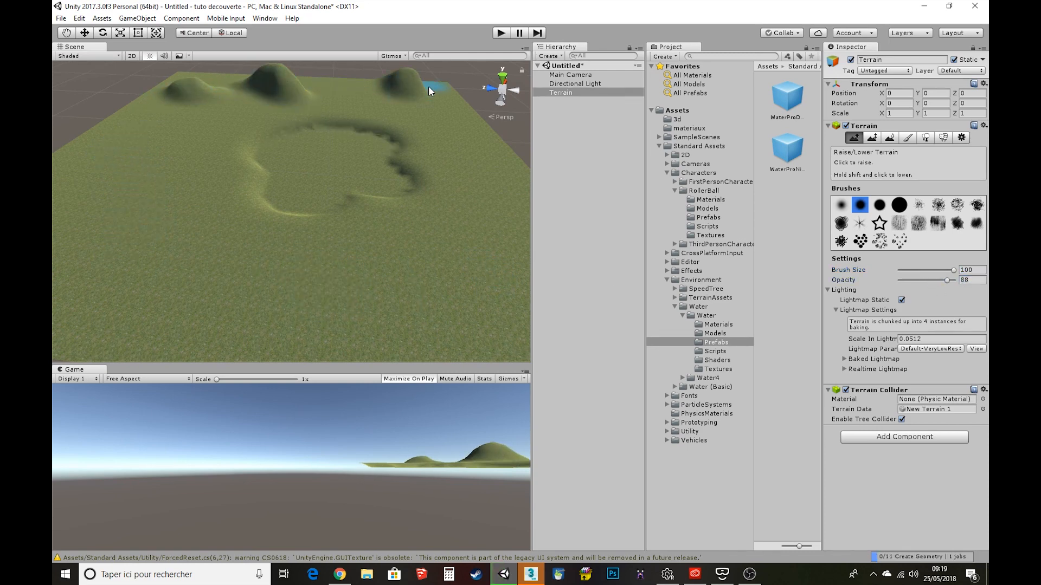
click(449, 97)
click(353, 85)
Step: Reduce the brush opacity to 30 and raise gentle slopes around the sides and near edge, filling gaps between the far hills
drag(947, 281, 916, 281)
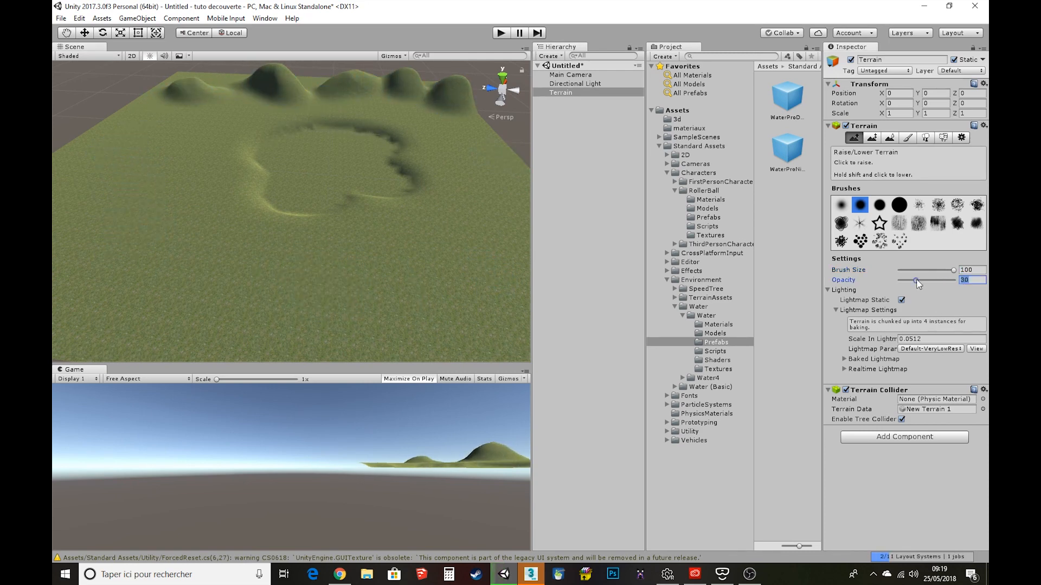
mouse_move(465, 128)
mouse_down()
mouse_move(494, 149)
mouse_move(518, 209)
mouse_up()
mouse_move(153, 111)
mouse_down()
mouse_move(90, 161)
mouse_move(61, 262)
mouse_move(100, 344)
mouse_up()
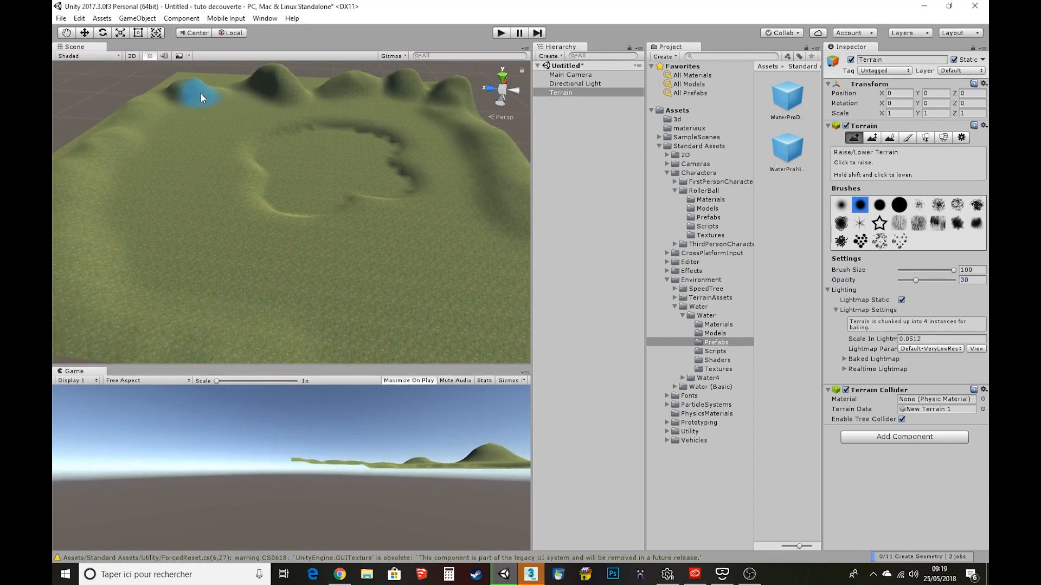
mouse_move(200, 93)
mouse_down()
mouse_move(233, 83)
mouse_move(137, 125)
mouse_move(130, 285)
mouse_move(465, 349)
mouse_move(517, 289)
mouse_move(432, 359)
mouse_up()
click(315, 80)
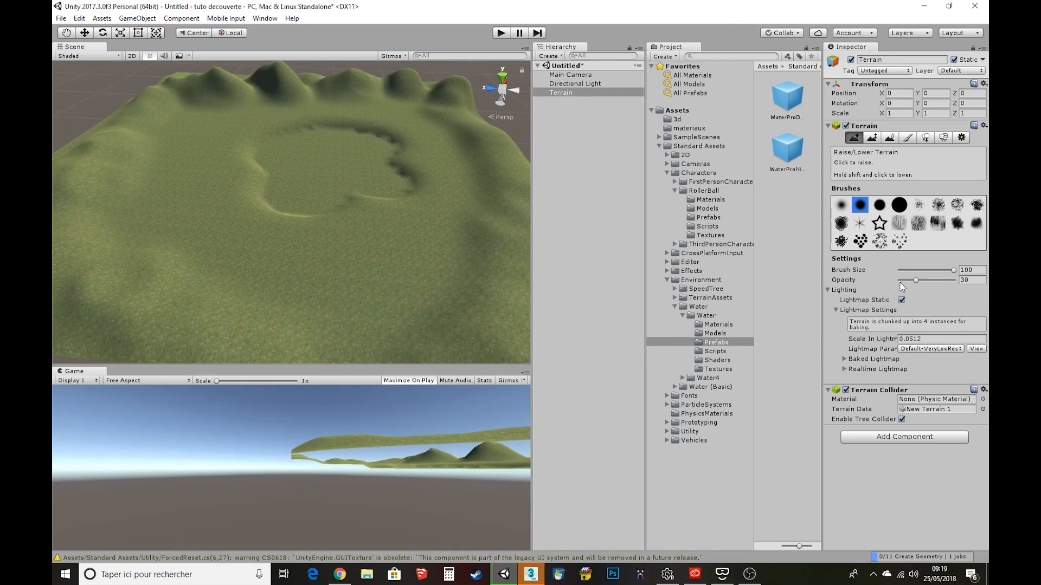
Step: Paint the ground between the lake basin and the surrounding hills to a height of 10
click(872, 138)
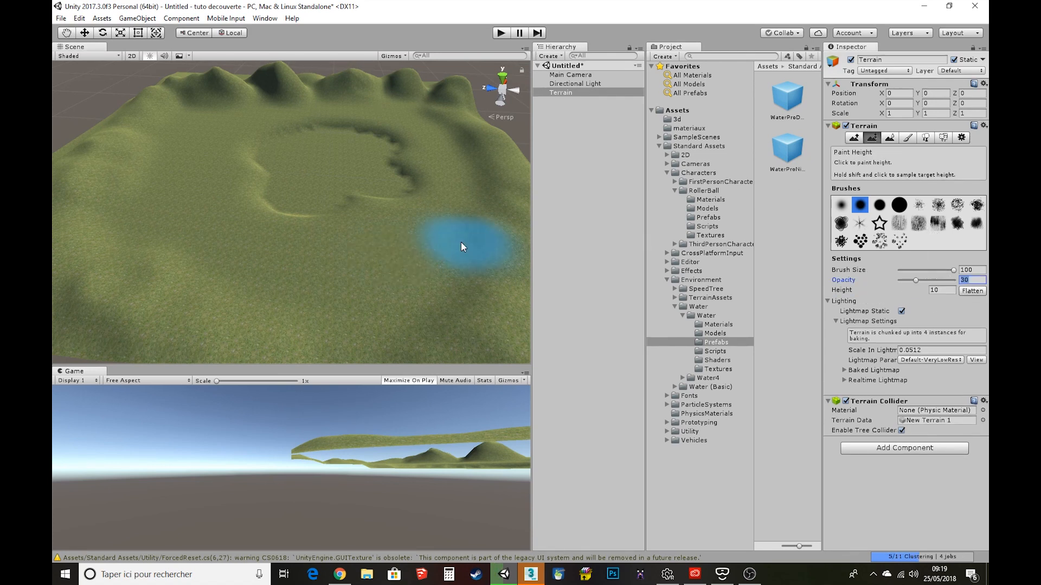
mouse_move(464, 244)
mouse_down()
mouse_move(399, 293)
mouse_move(472, 226)
mouse_move(473, 193)
mouse_move(420, 139)
mouse_move(438, 177)
mouse_up()
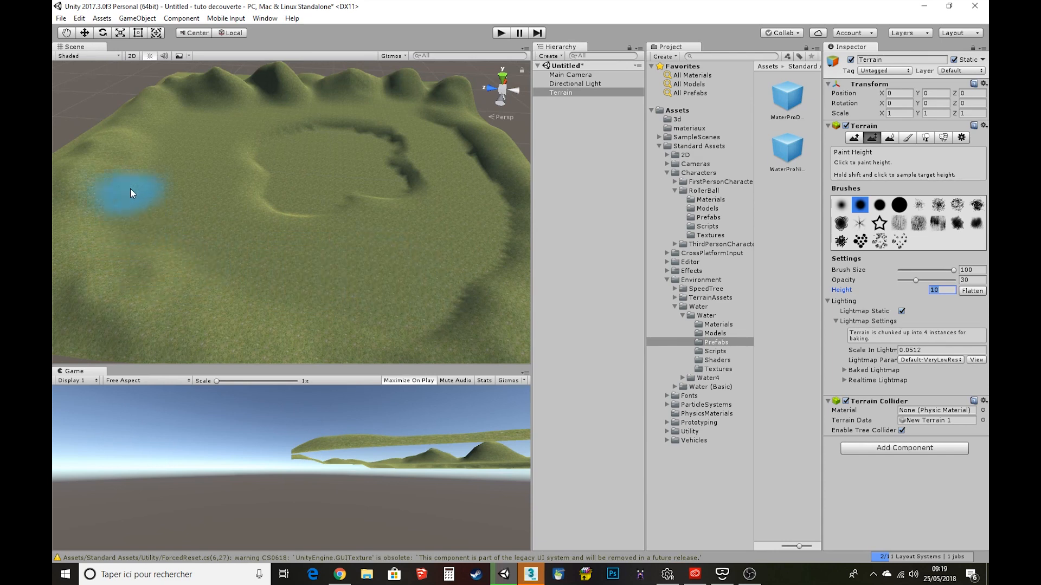
drag(186, 125, 307, 104)
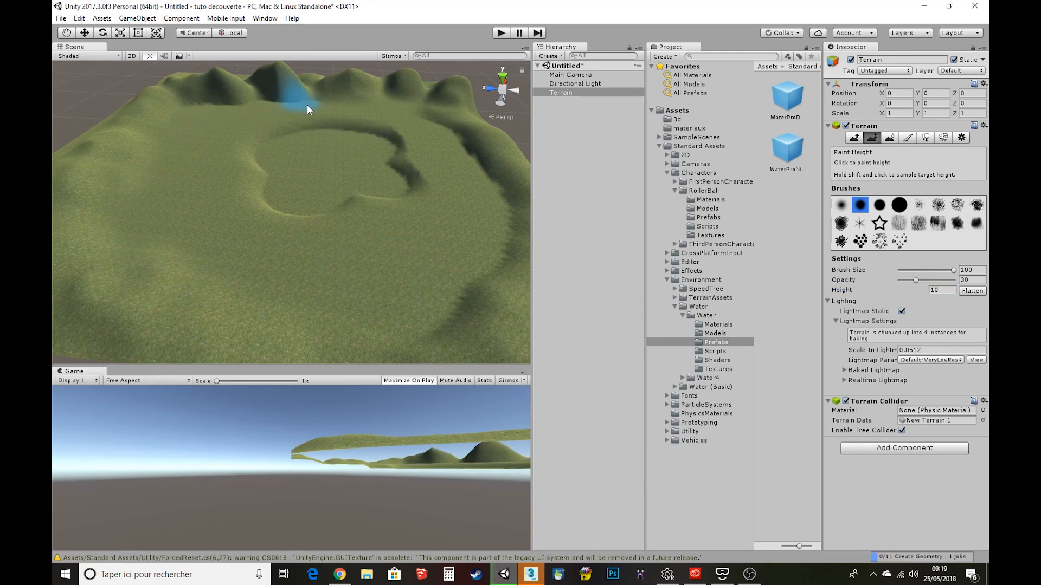
mouse_move(427, 136)
mouse_down()
mouse_move(470, 194)
mouse_move(479, 267)
mouse_move(253, 310)
mouse_move(405, 324)
mouse_up()
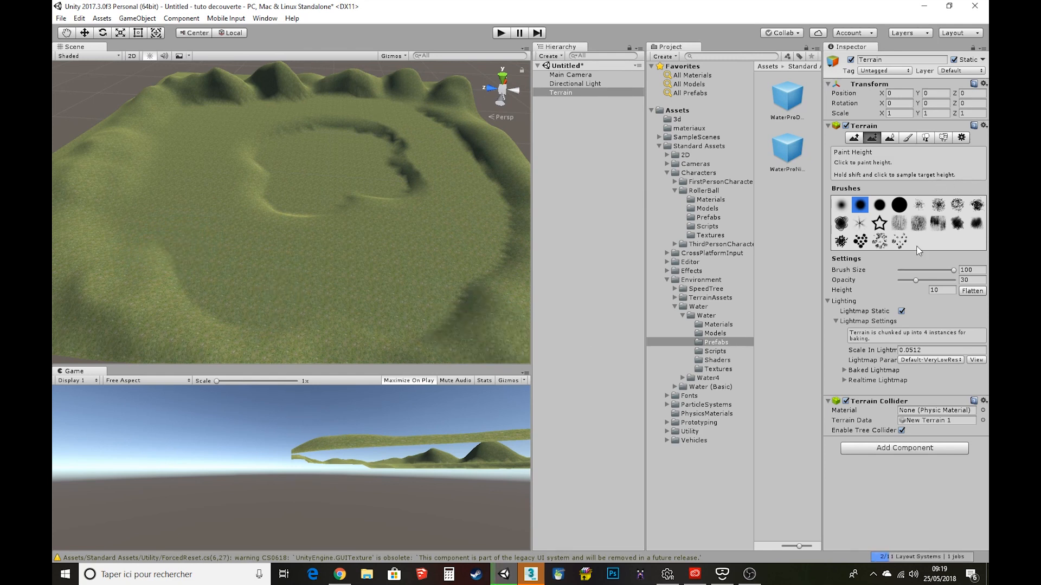
Step: Set the brush opacity to 32 and paint a plateau at height 12 beside and in front of the lake basin
drag(915, 283, 916, 283)
click(930, 290)
text(12)
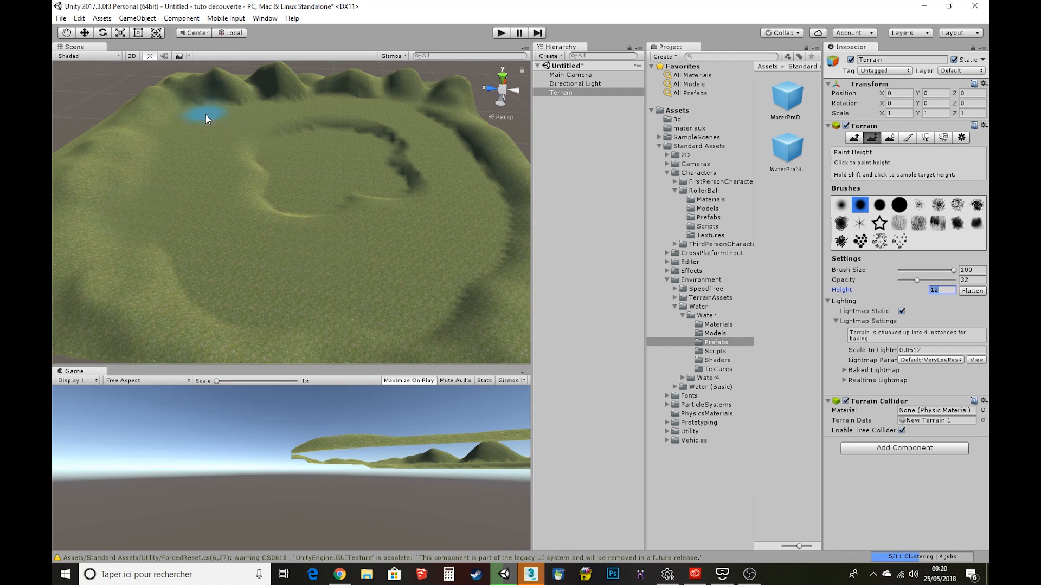
mouse_move(206, 114)
mouse_down()
mouse_move(184, 142)
mouse_move(171, 219)
mouse_move(208, 272)
mouse_move(303, 300)
mouse_move(233, 287)
mouse_move(176, 242)
mouse_move(113, 236)
mouse_move(125, 251)
mouse_move(174, 132)
mouse_move(159, 274)
mouse_up()
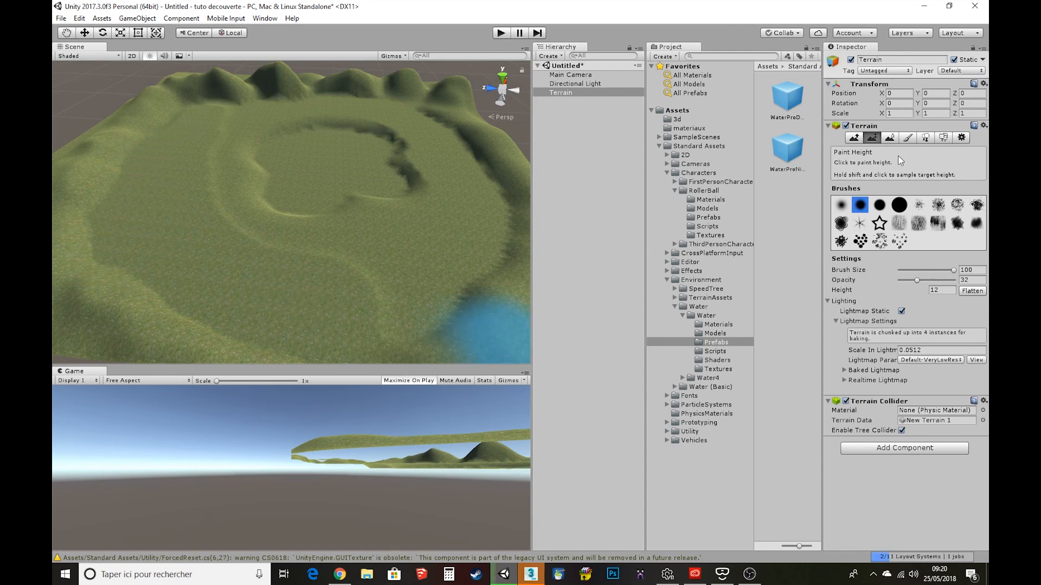
Step: Smooth the height of the plateau edges, the lake basin's banks and the foot of the surrounding hills
click(889, 138)
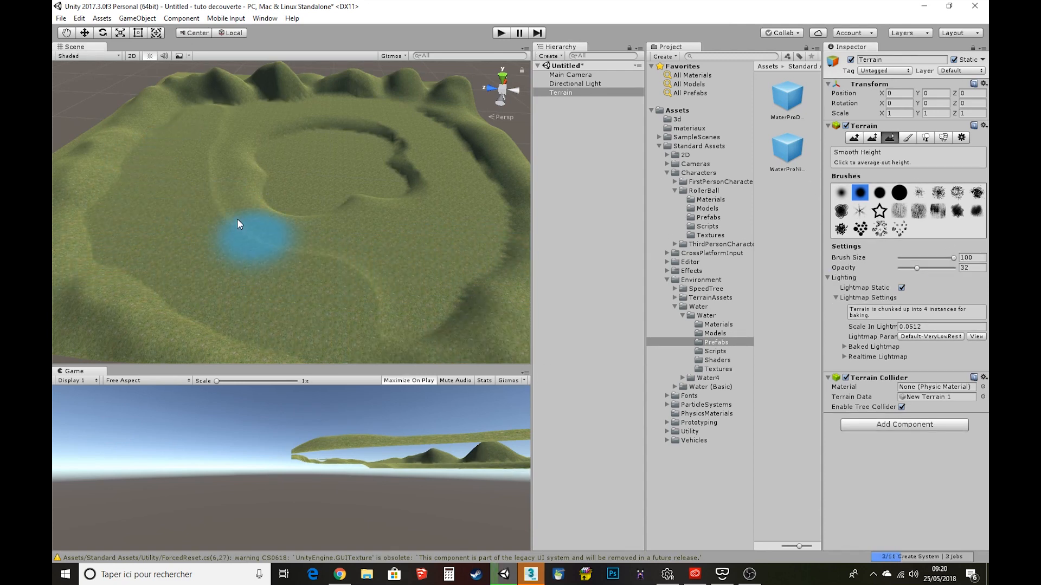
mouse_move(237, 219)
mouse_down()
mouse_move(223, 132)
mouse_move(207, 188)
mouse_move(234, 229)
mouse_move(353, 271)
mouse_move(388, 321)
mouse_move(205, 156)
mouse_up()
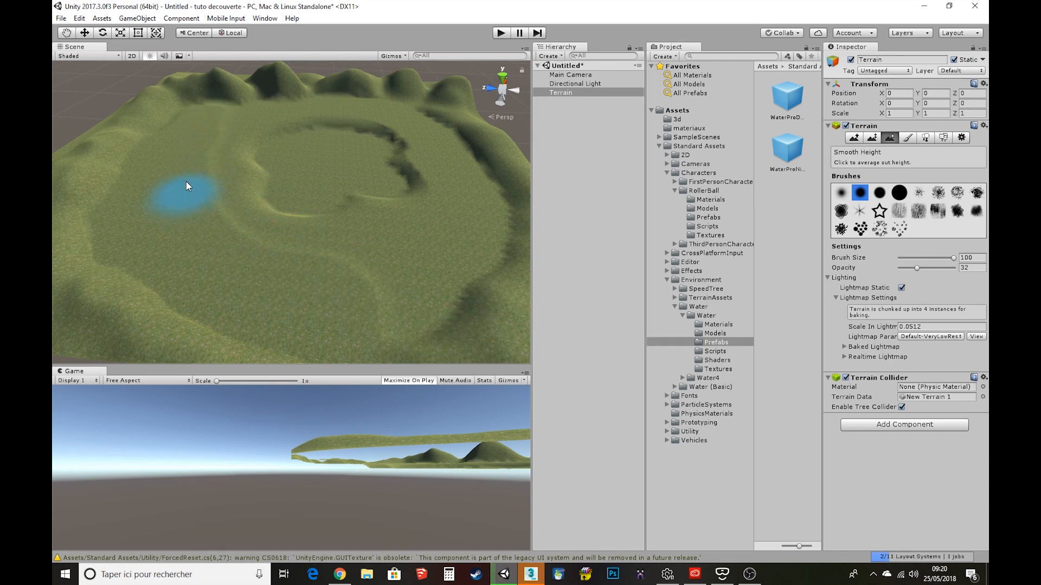
mouse_move(412, 178)
mouse_down()
mouse_move(334, 119)
mouse_move(249, 195)
mouse_move(428, 223)
mouse_move(342, 118)
mouse_move(324, 225)
mouse_move(363, 219)
mouse_move(399, 140)
mouse_move(397, 216)
mouse_move(259, 121)
mouse_move(286, 164)
mouse_move(265, 129)
mouse_move(287, 197)
mouse_move(363, 181)
mouse_move(373, 135)
mouse_move(412, 207)
mouse_move(245, 146)
mouse_move(326, 205)
mouse_up()
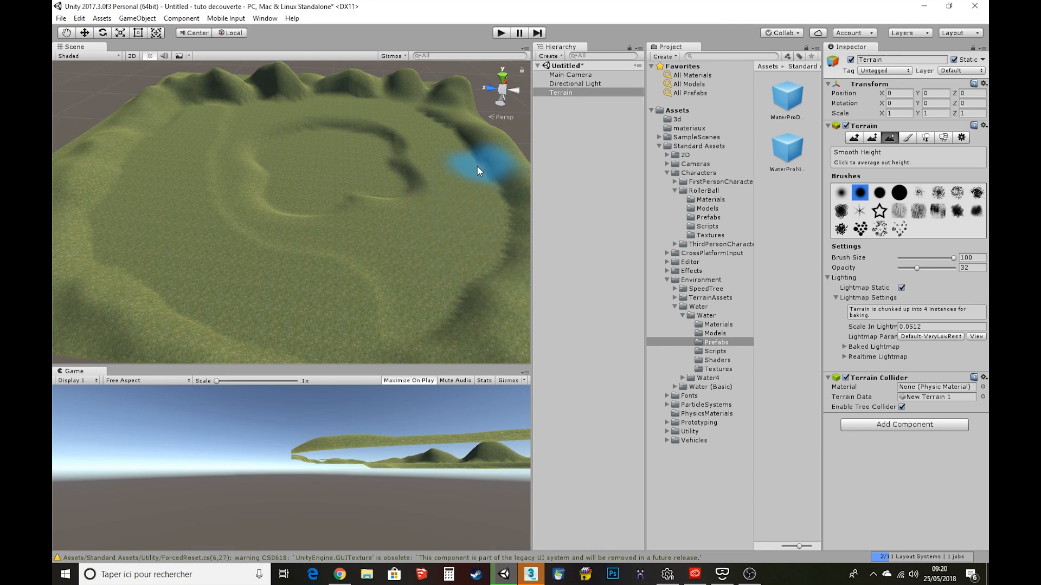
mouse_move(478, 172)
mouse_down()
mouse_move(458, 135)
mouse_move(488, 278)
mouse_move(402, 346)
mouse_up()
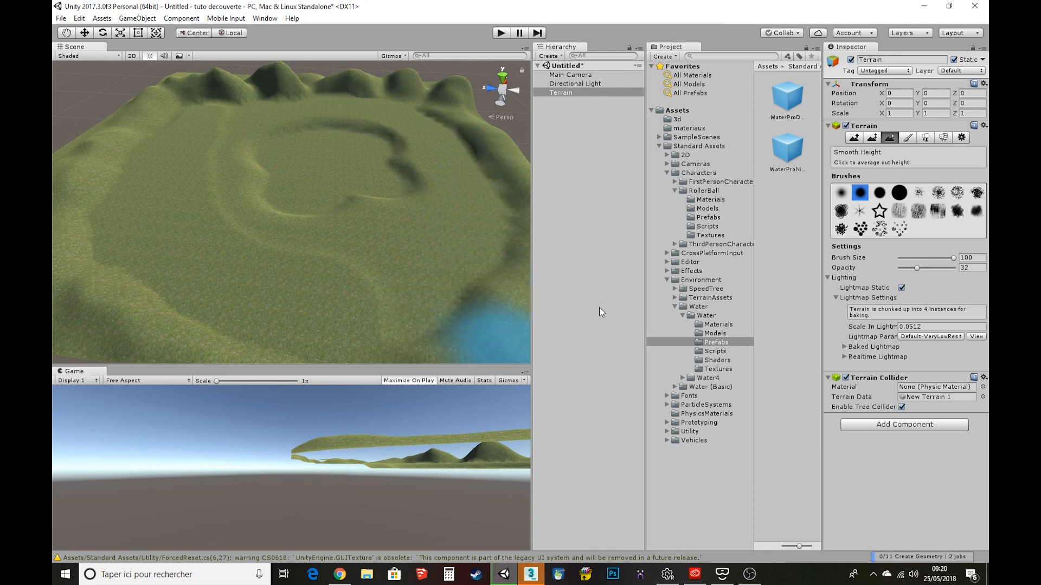
Step: Add SandAlbedo as a second terrain texture, searching the textures for "sand" and keeping the tile size of 15 by 15
click(908, 137)
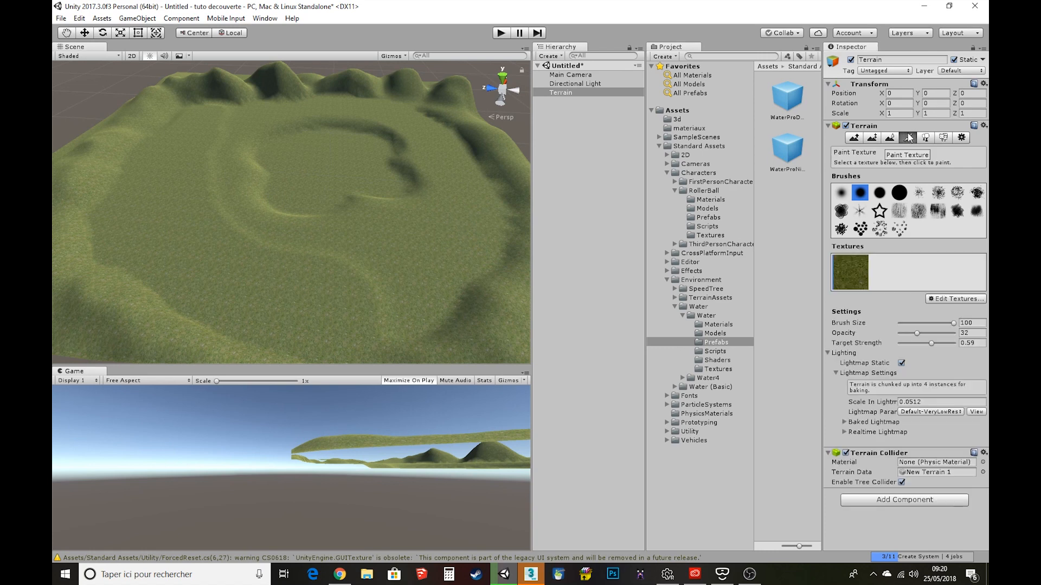
click(944, 300)
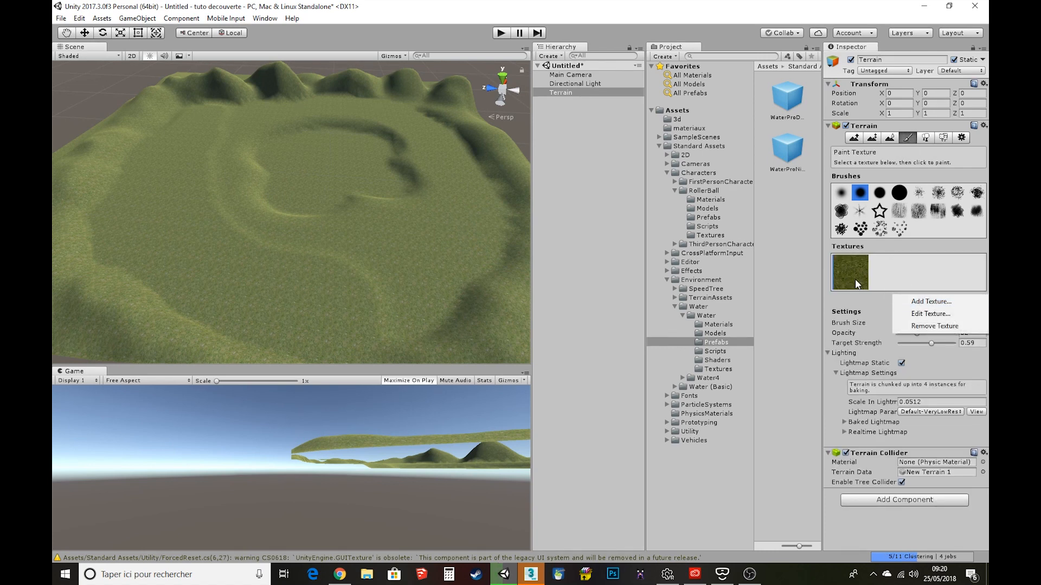
click(925, 306)
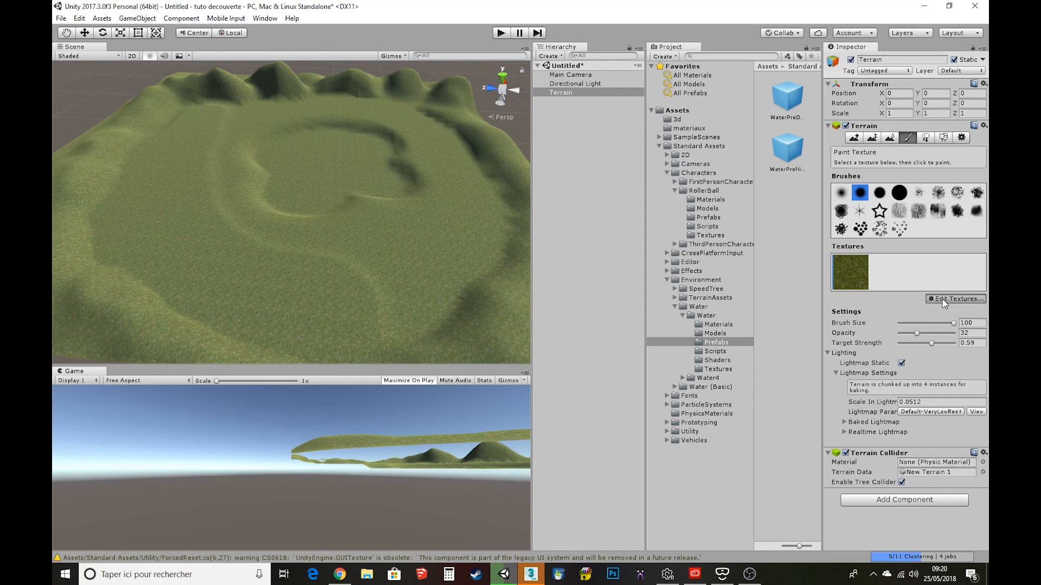
click(946, 299)
click(929, 301)
click(470, 186)
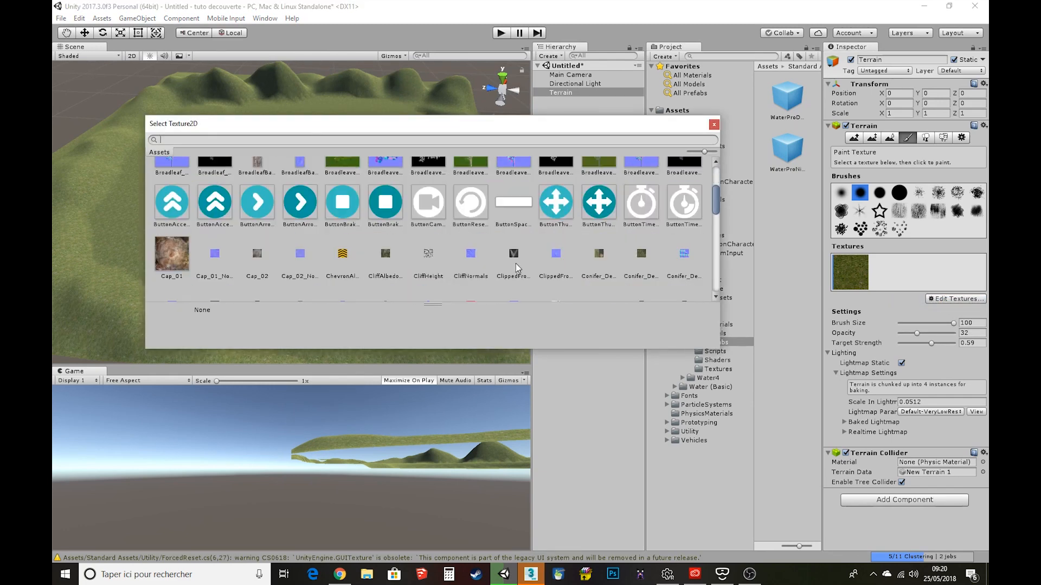
scroll(197, 170, down, 6)
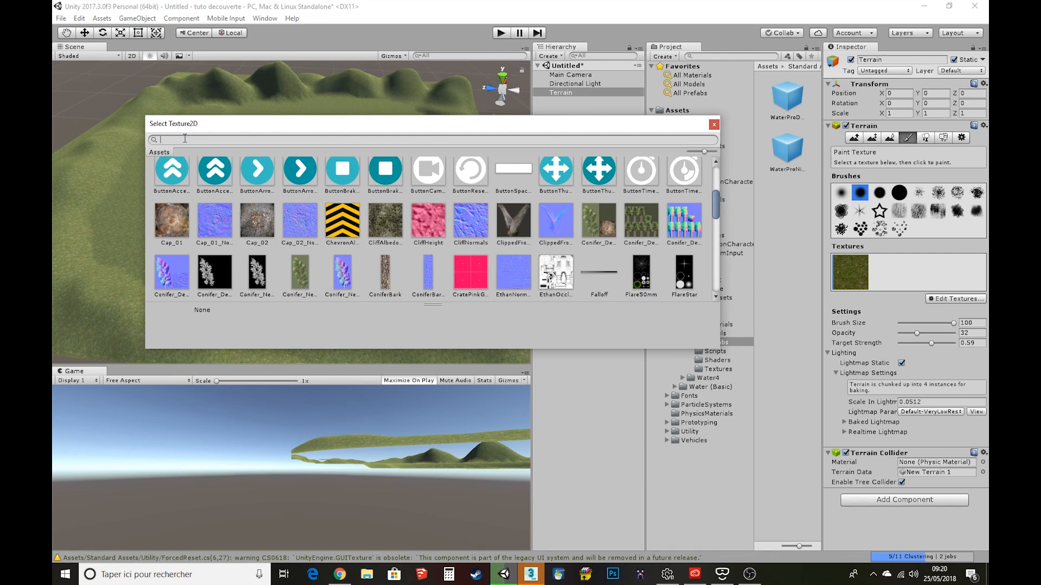
text(sand)
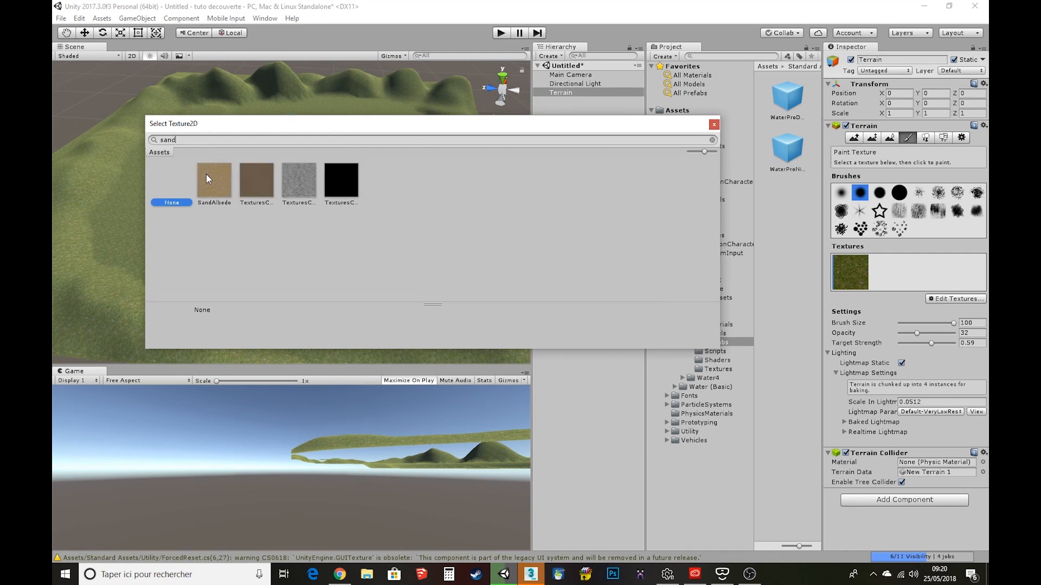
click(208, 175)
click(714, 124)
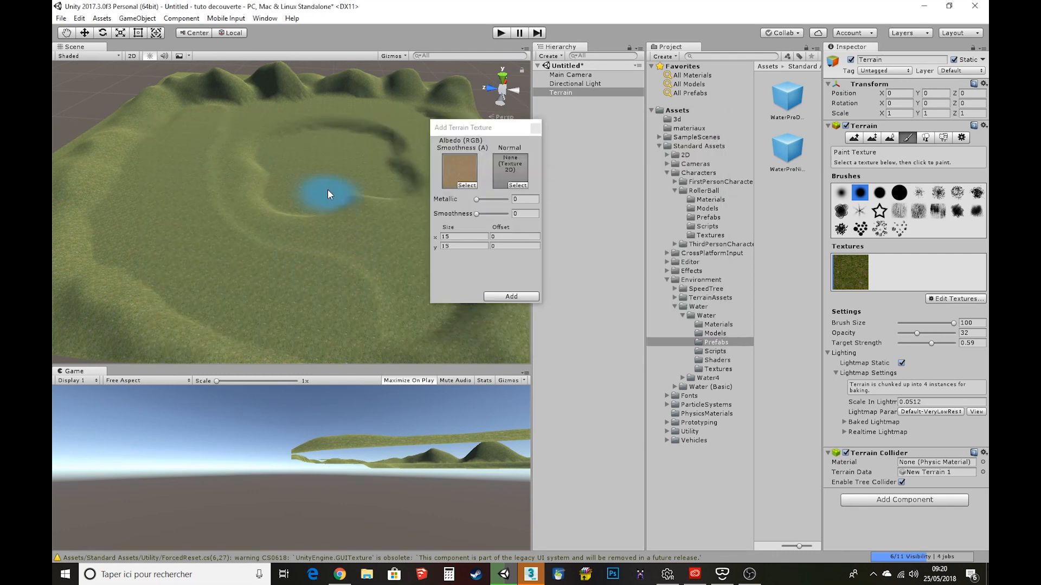
click(507, 297)
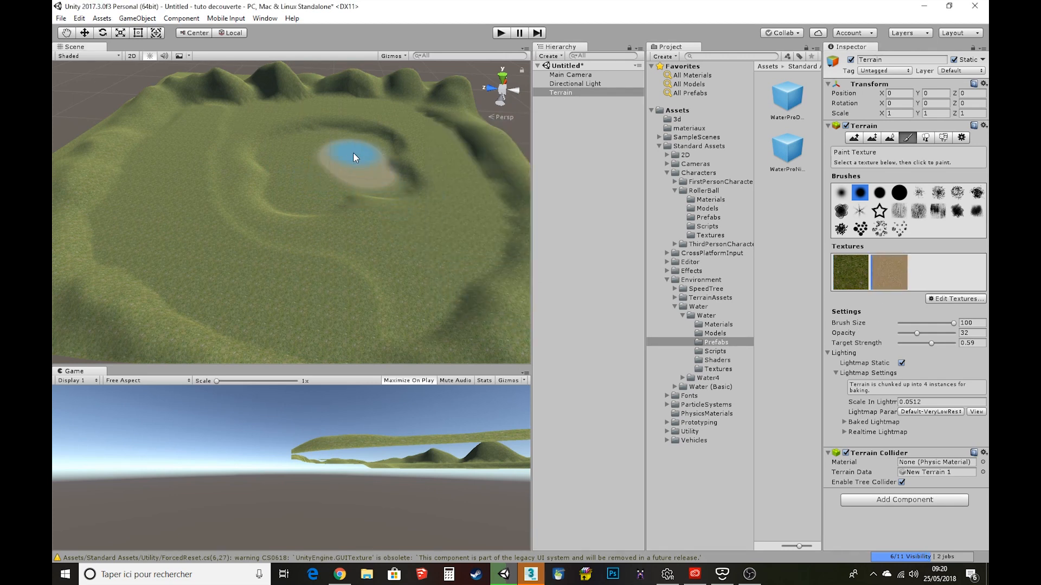
Step: Paint the sand texture over the whole floor and banks of the lake basin
mouse_move(353, 152)
mouse_down()
mouse_move(309, 142)
mouse_move(286, 167)
mouse_move(321, 188)
mouse_up()
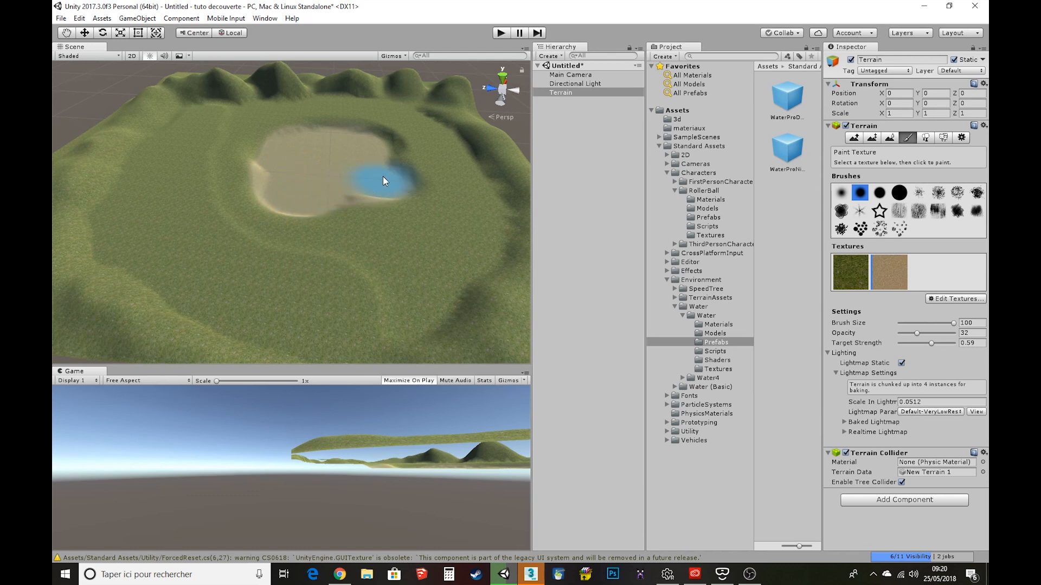
drag(382, 177, 353, 140)
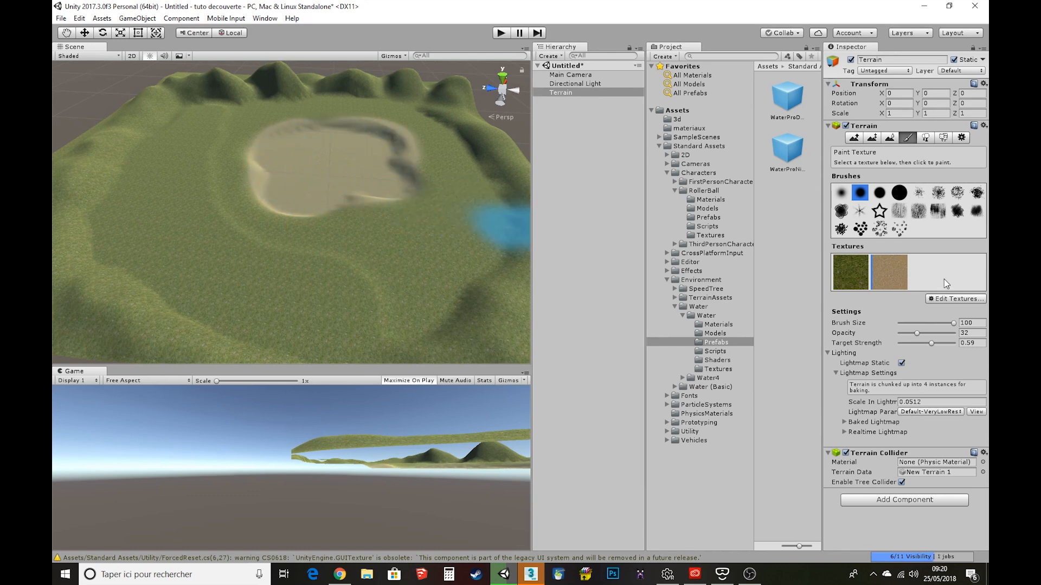
Step: Add the Conifer_Desktop prefab to the terrain's paintable trees
click(925, 137)
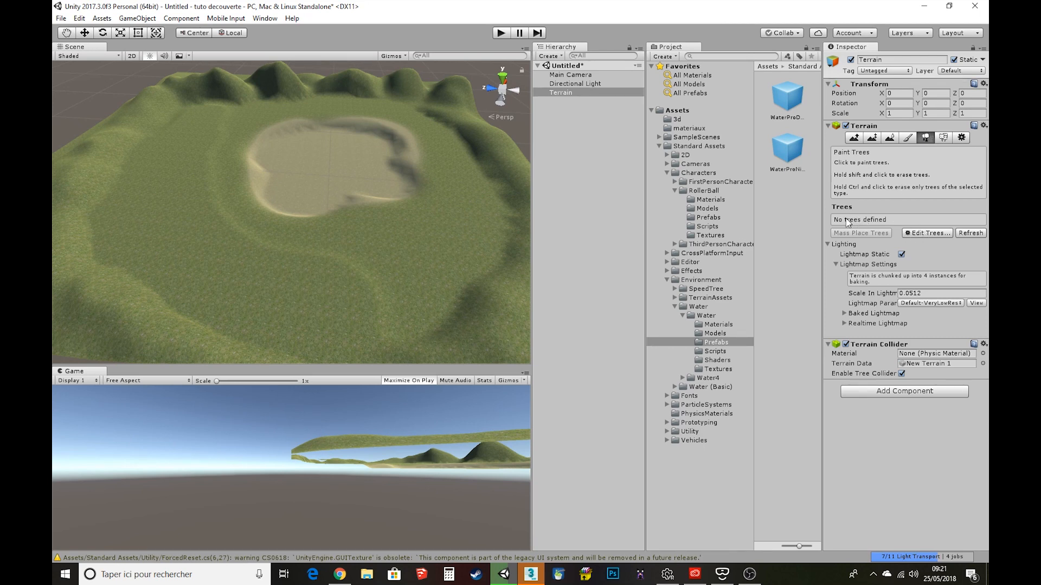
click(927, 232)
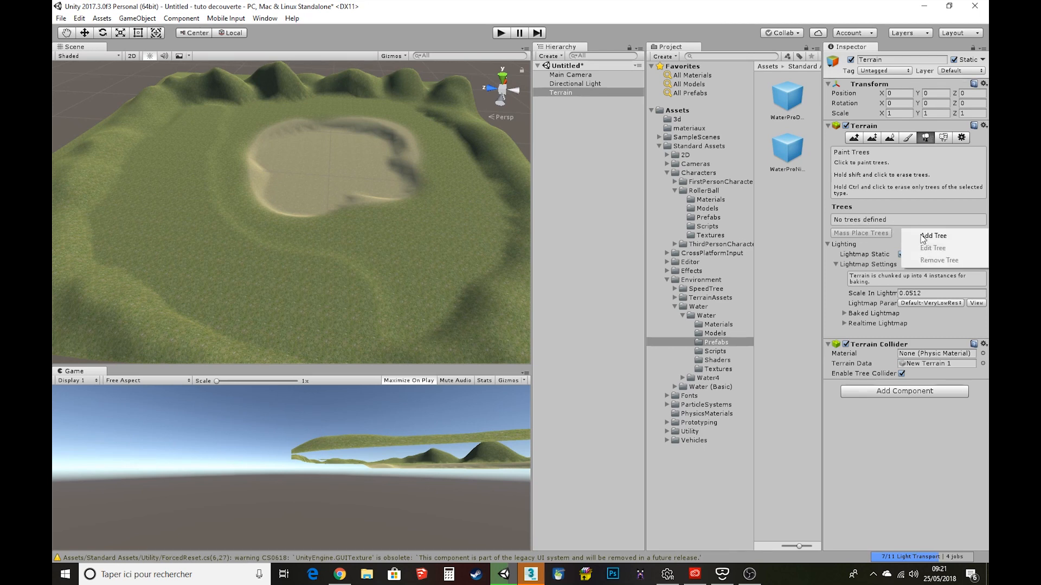
click(948, 241)
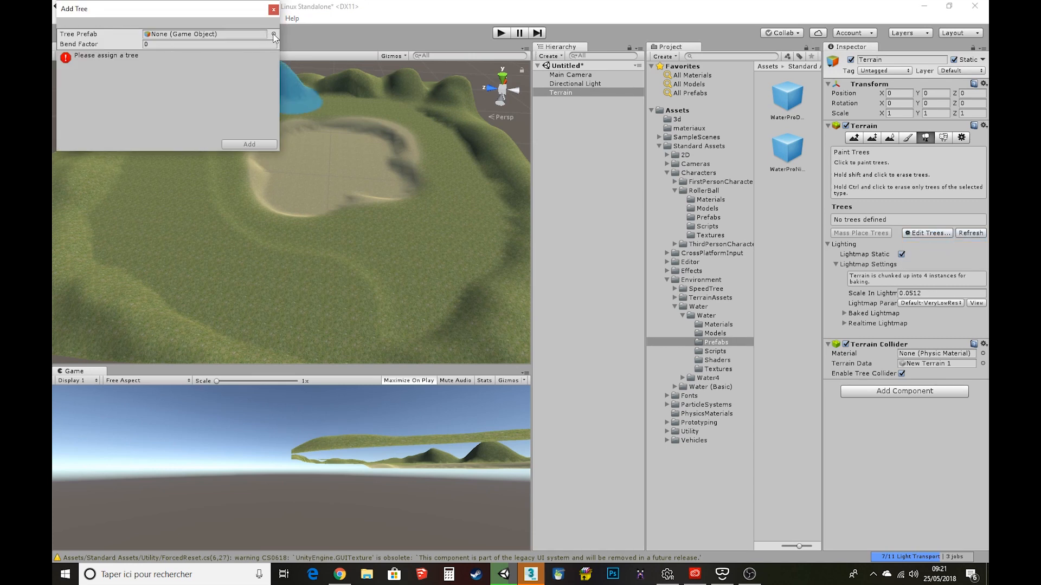
click(273, 34)
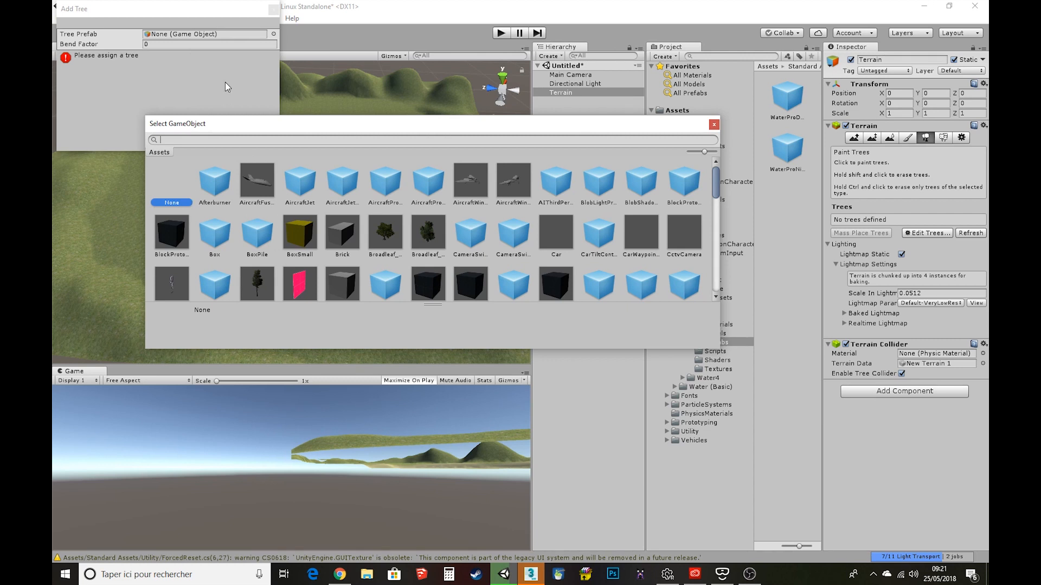
click(714, 124)
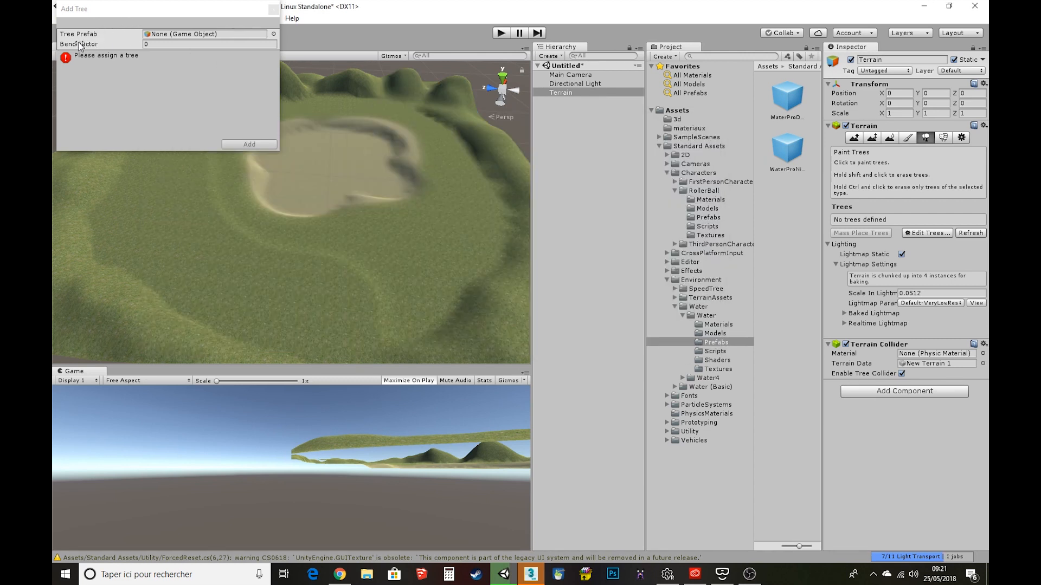
click(274, 35)
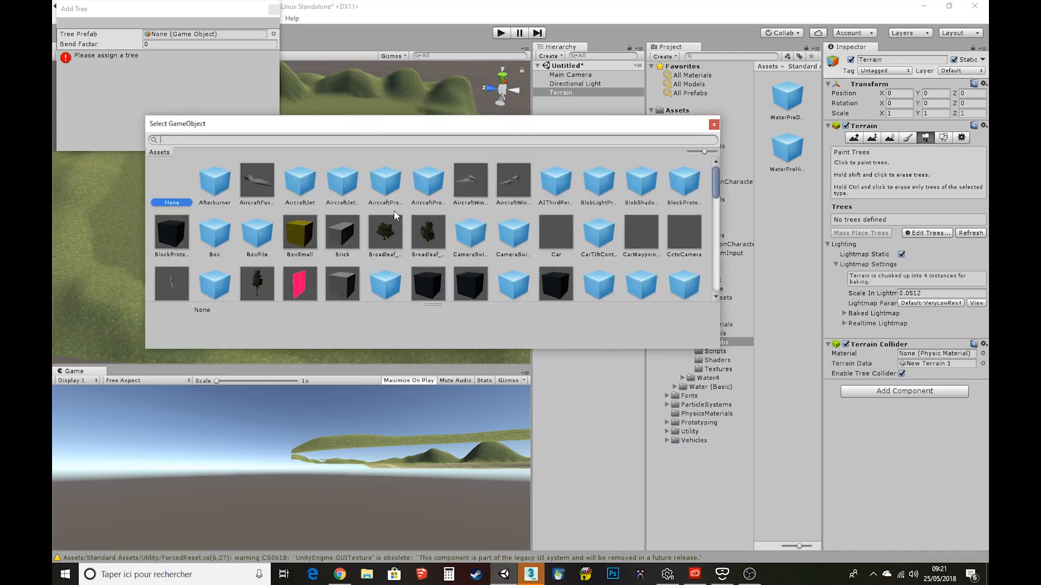
click(260, 281)
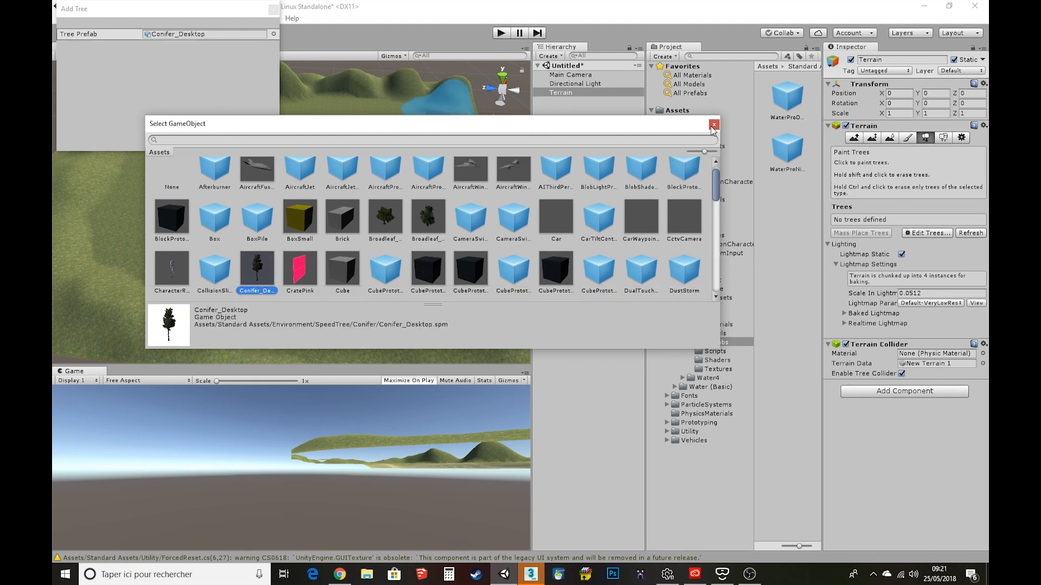
click(714, 125)
click(252, 144)
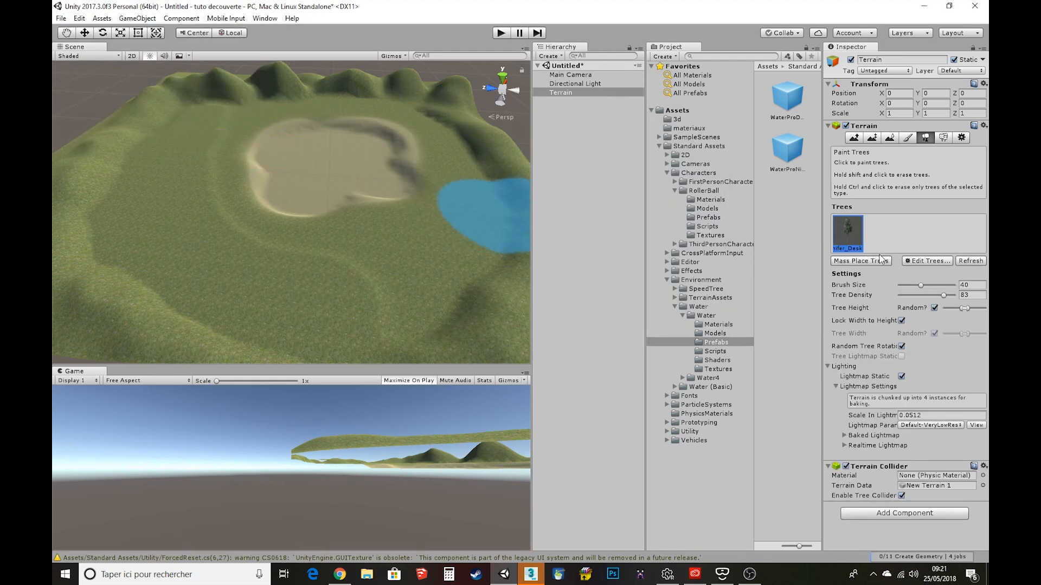
Step: Paint a dense conifer clump beside the lake basin, then conifers along the foot of the hills with brush size 28 and tree density 30
click(192, 238)
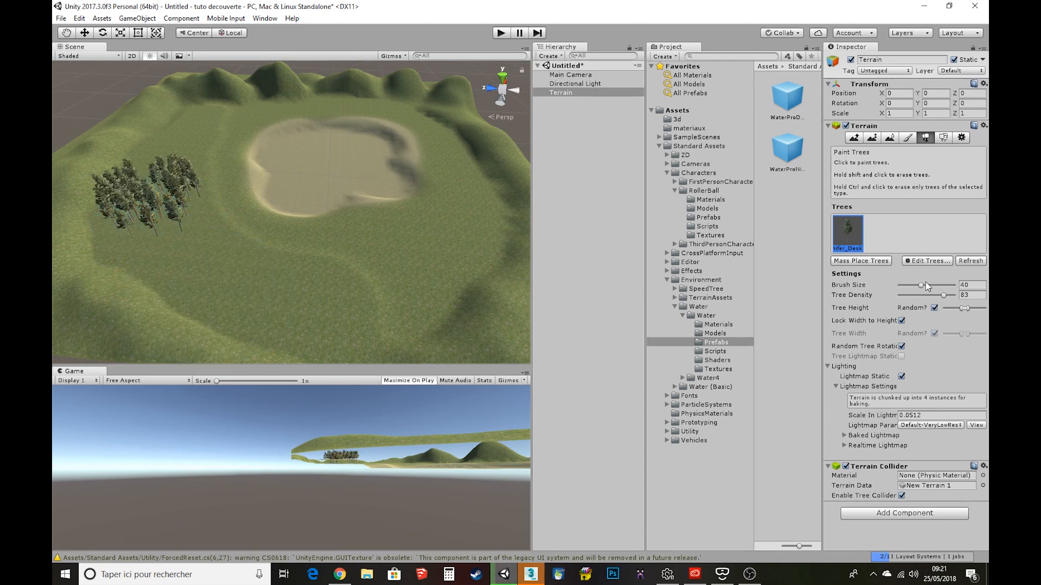
drag(920, 285, 917, 286)
click(916, 295)
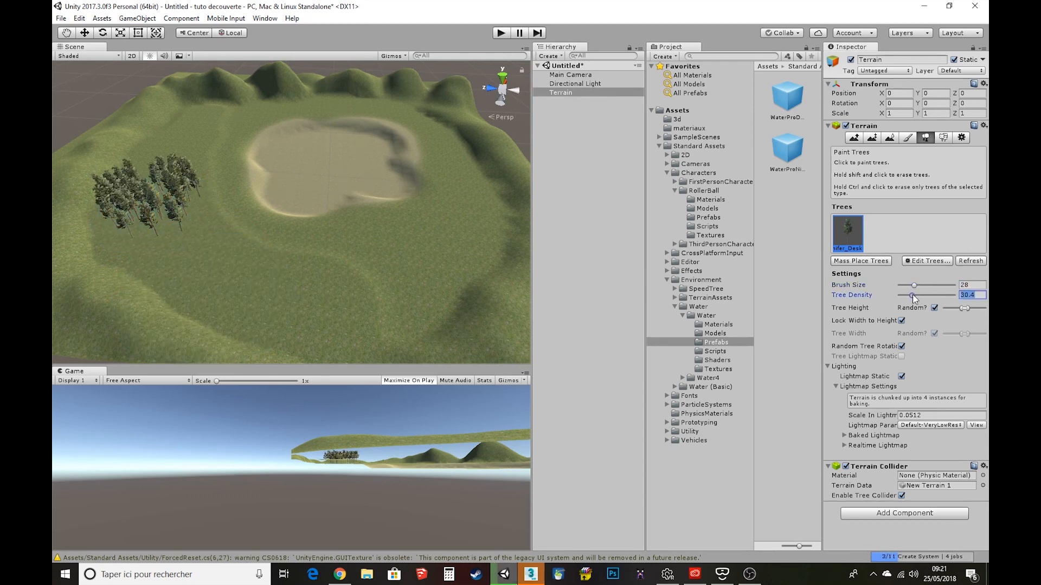
mouse_move(491, 160)
mouse_down()
mouse_move(375, 112)
mouse_move(239, 106)
mouse_move(217, 155)
mouse_up()
mouse_move(491, 142)
mouse_down()
mouse_move(467, 138)
mouse_move(453, 297)
mouse_up()
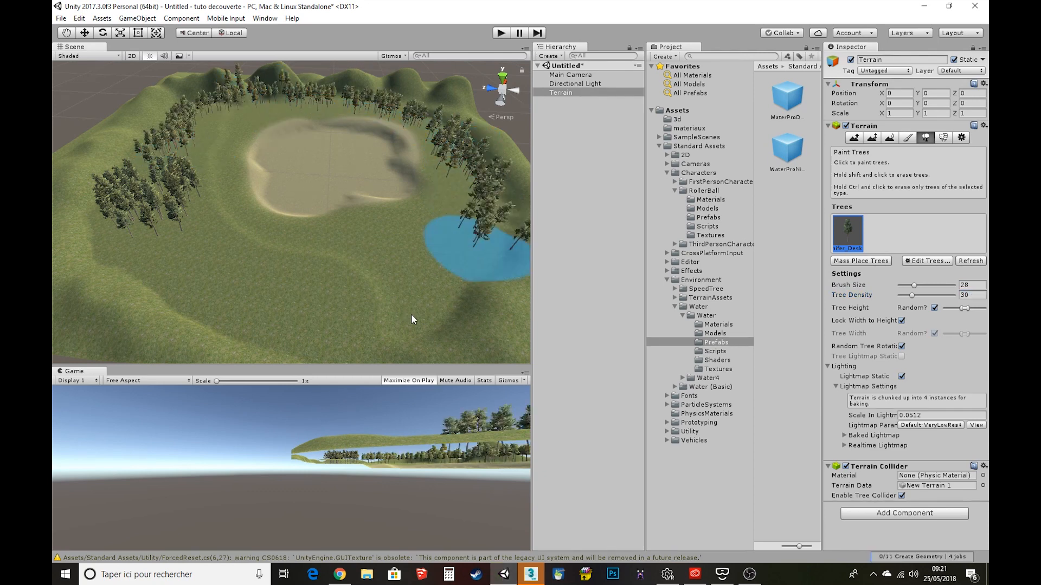
Step: Paint more conifers across the ground in front of and beside the lake basin, reducing the tree density to 11
mouse_move(453, 251)
mouse_down()
mouse_move(422, 284)
mouse_move(287, 320)
mouse_move(206, 269)
mouse_up()
drag(912, 295, 900, 295)
drag(424, 229, 453, 203)
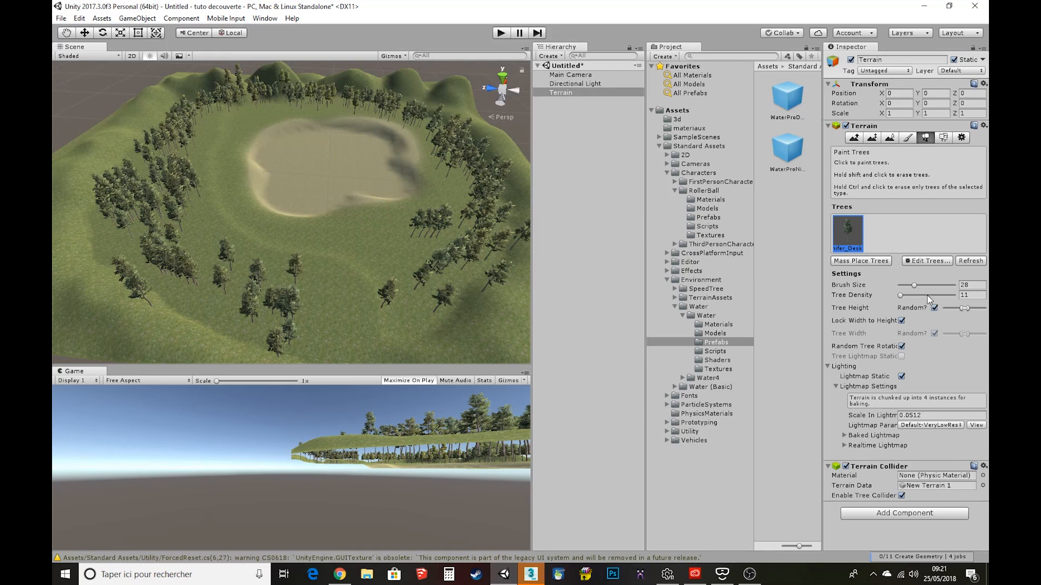
click(951, 295)
drag(476, 189, 451, 213)
key(ctrl+z)
Step: Place single conifers near the front bank of the lake basin at tree density 10, and reduce the brush size to 9
drag(917, 296, 899, 296)
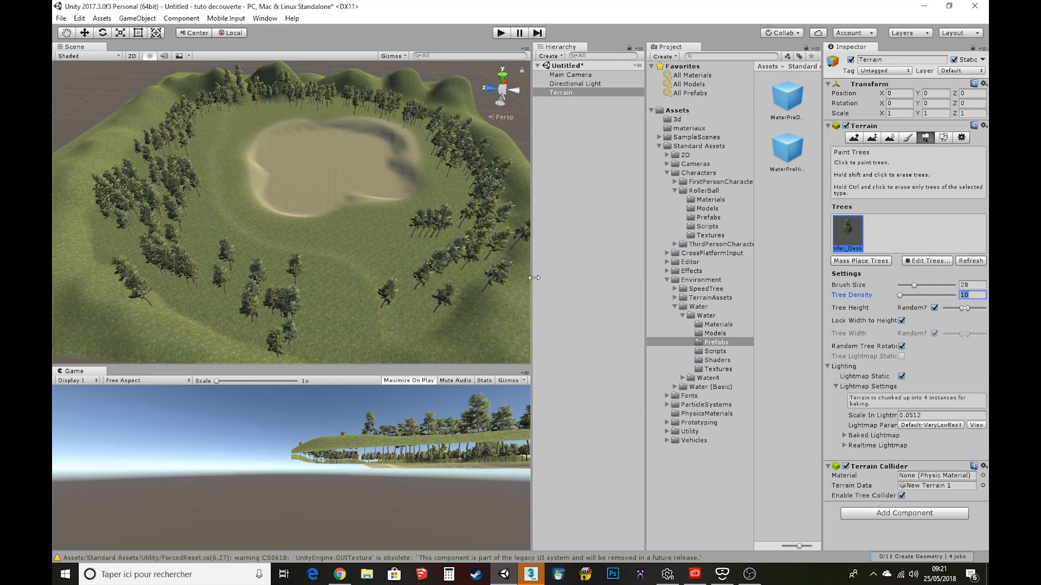
click(315, 232)
click(389, 241)
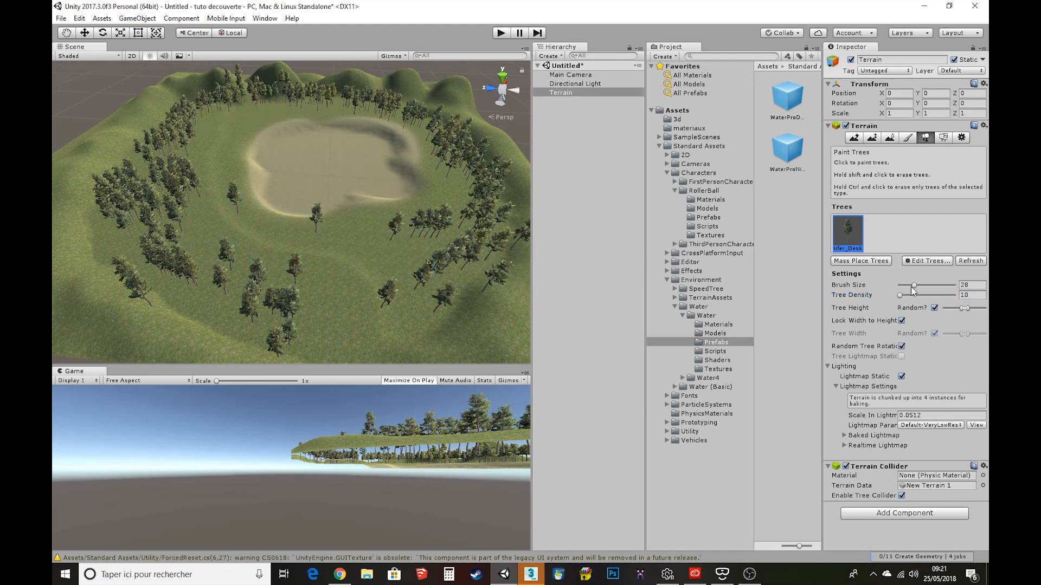
drag(911, 287, 904, 287)
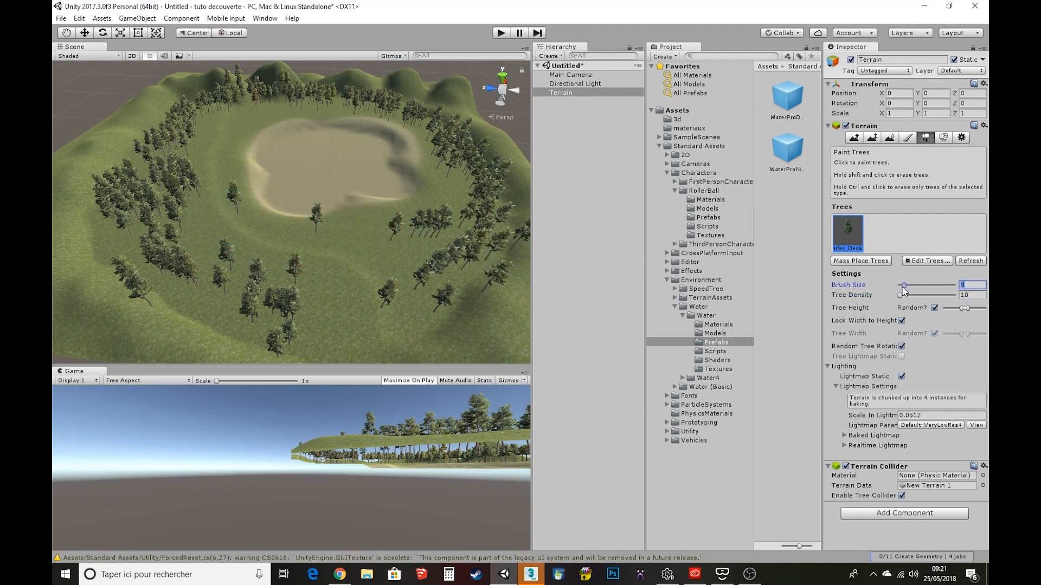
click(240, 135)
scroll(473, 176, up, 15)
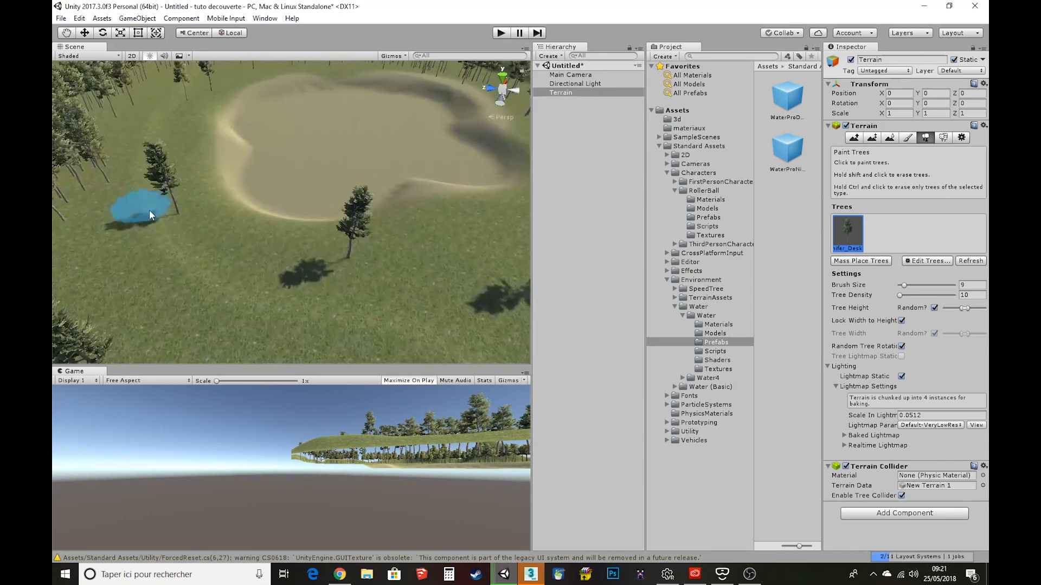
right_drag(187, 248, 81, 203)
scroll(246, 233, up, 3)
right_drag(247, 233, 418, 232)
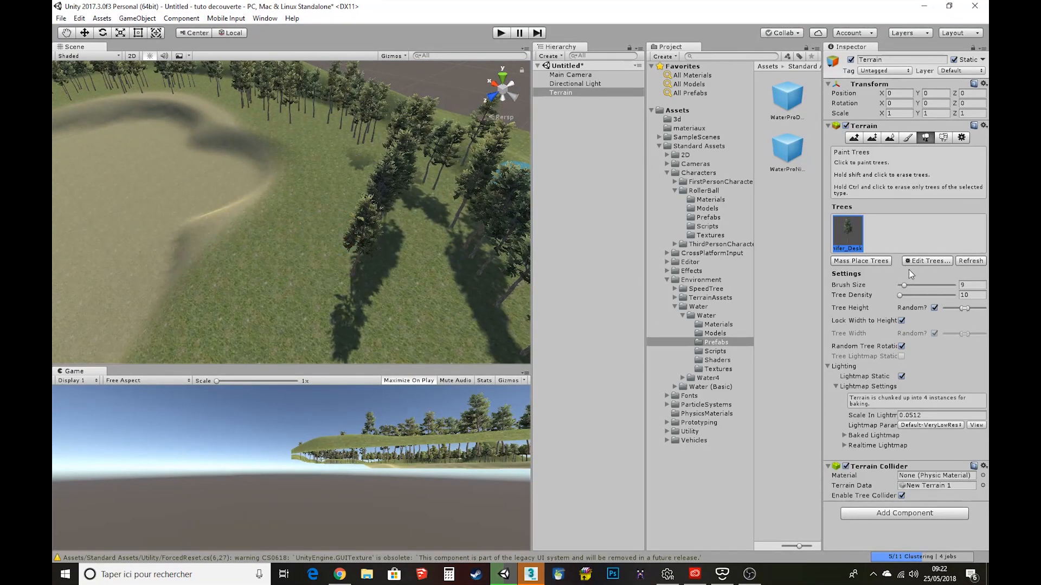
Step: Add the Broadleaf_Desktop prefab as a second paintable tree
click(920, 261)
click(942, 265)
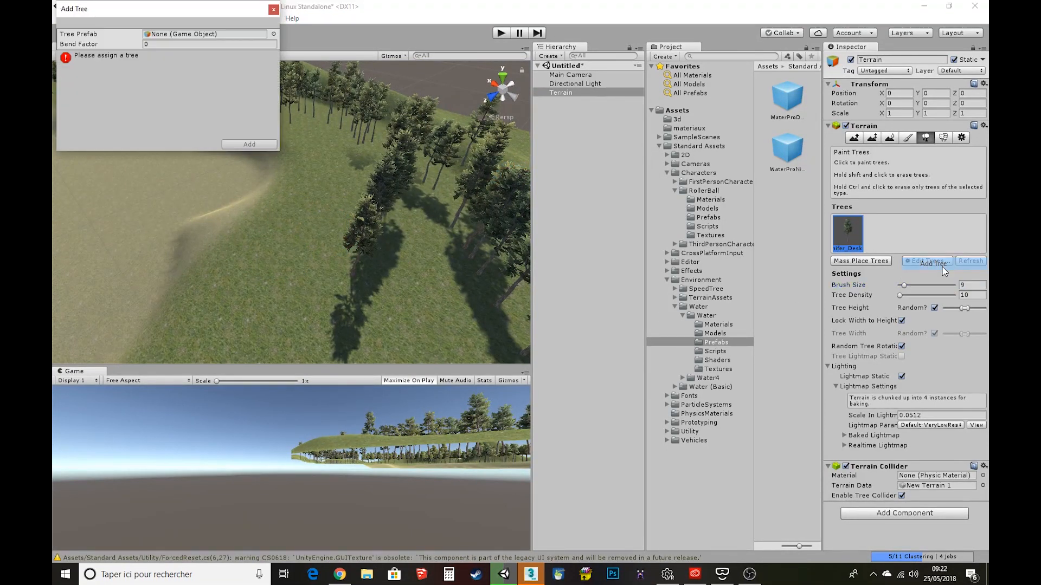
click(273, 34)
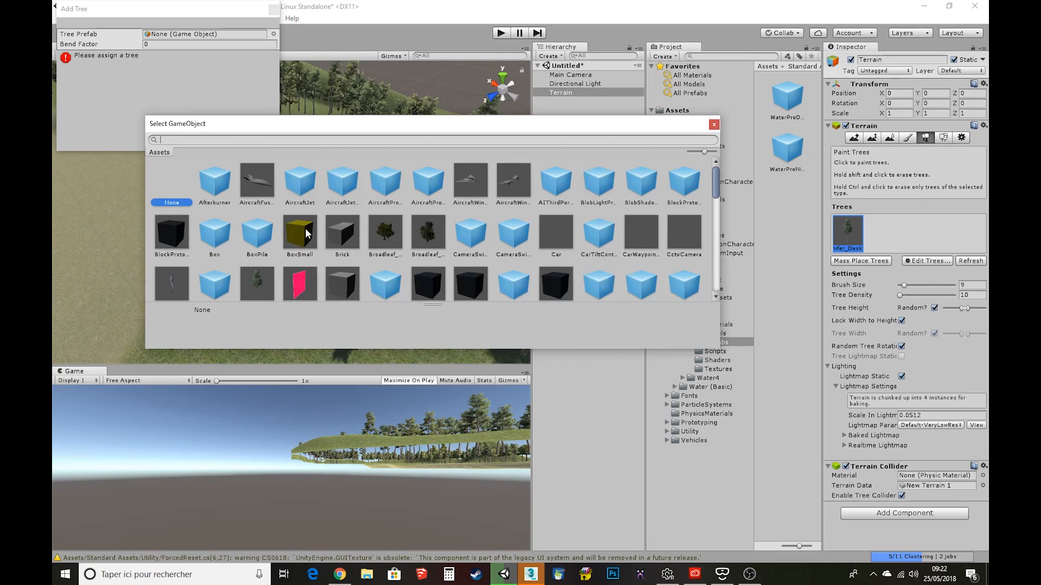
click(384, 241)
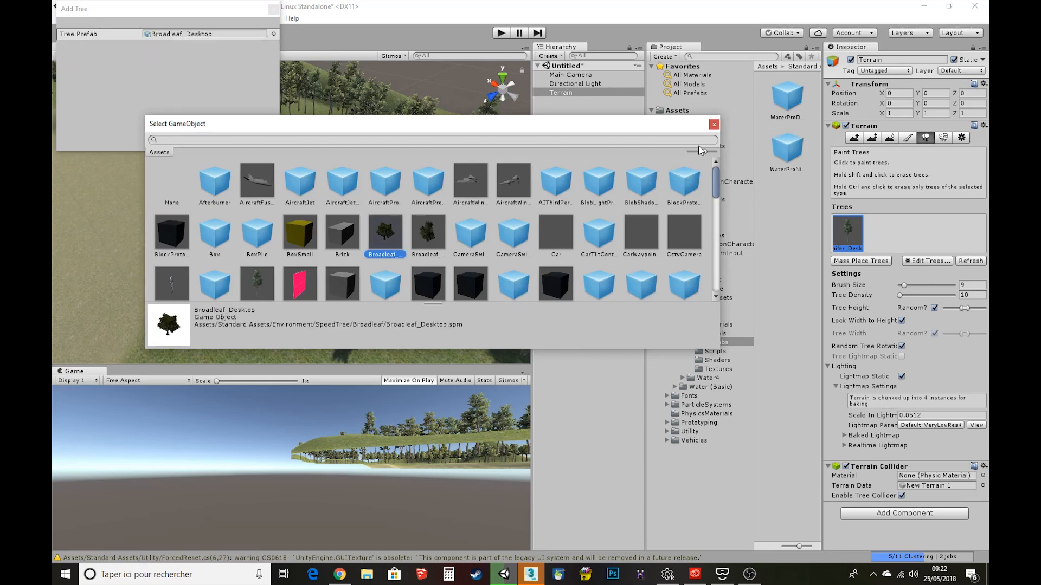
click(714, 124)
click(245, 142)
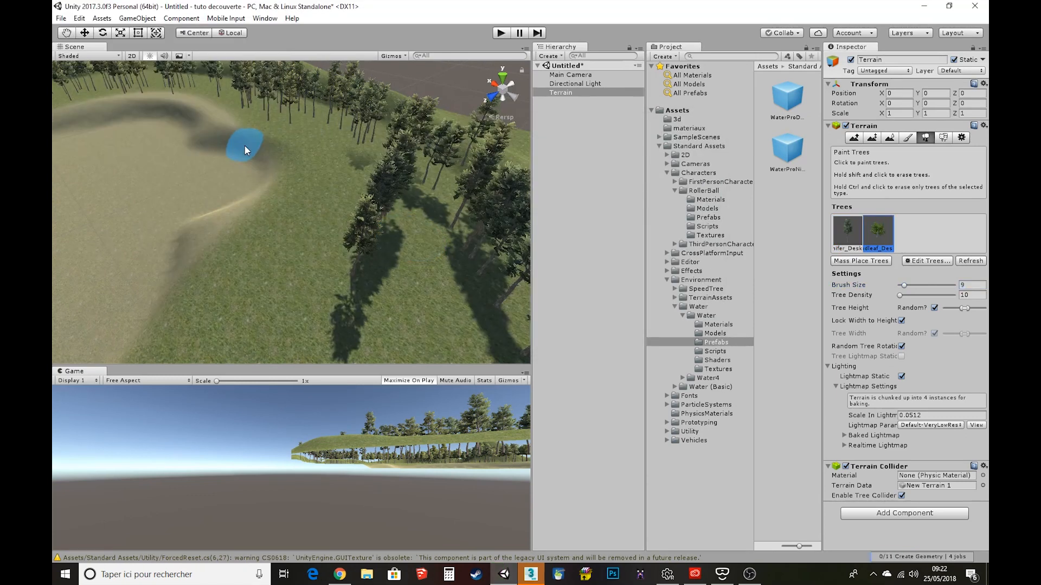
Step: Place a few broadleaf trees among the conifers and on the open grass beside the lake basin
click(434, 265)
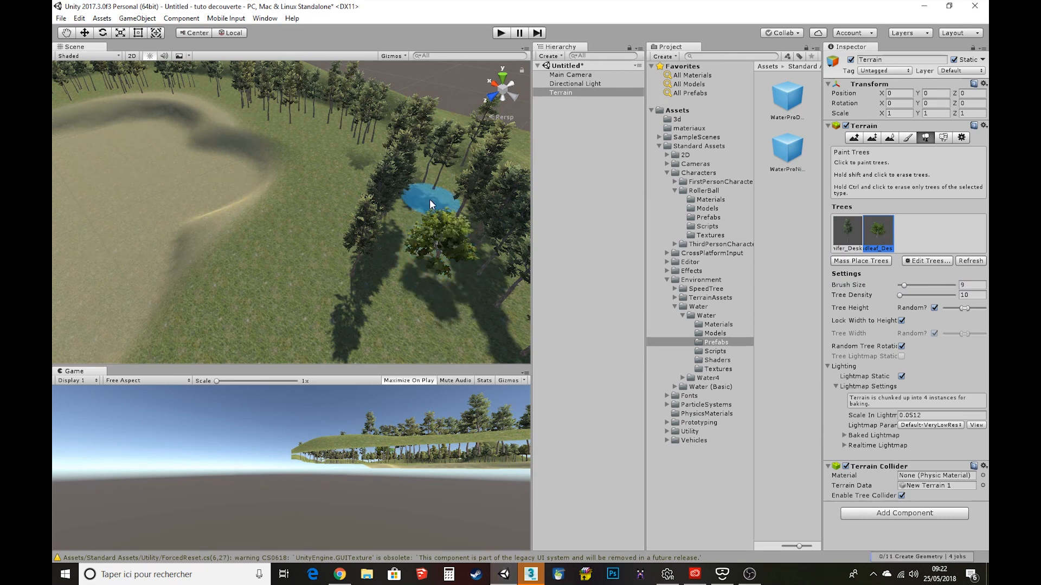
click(339, 156)
mouse_move(323, 121)
right_down()
mouse_move(228, 111)
mouse_move(157, 144)
right_up()
mouse_move(123, 154)
mouse_down()
mouse_move(213, 165)
mouse_move(328, 155)
mouse_move(200, 164)
mouse_up()
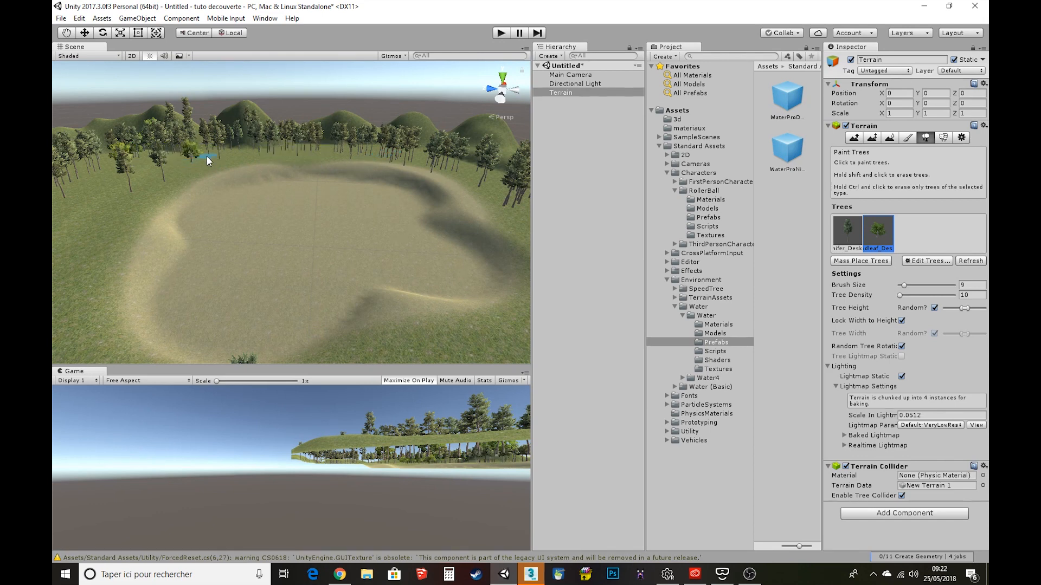
right_drag(147, 188, 103, 188)
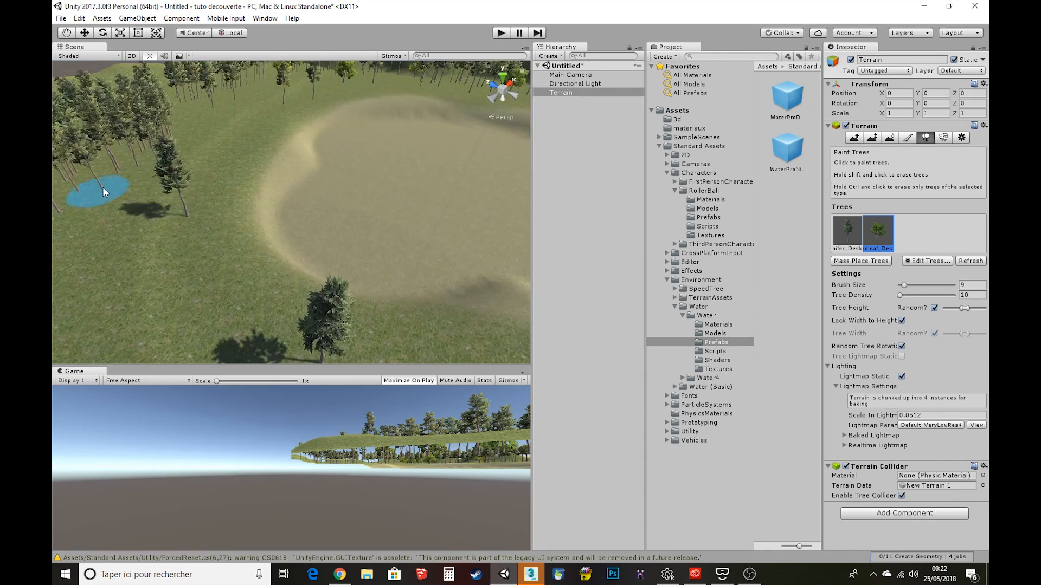
right_drag(215, 99, 427, 202)
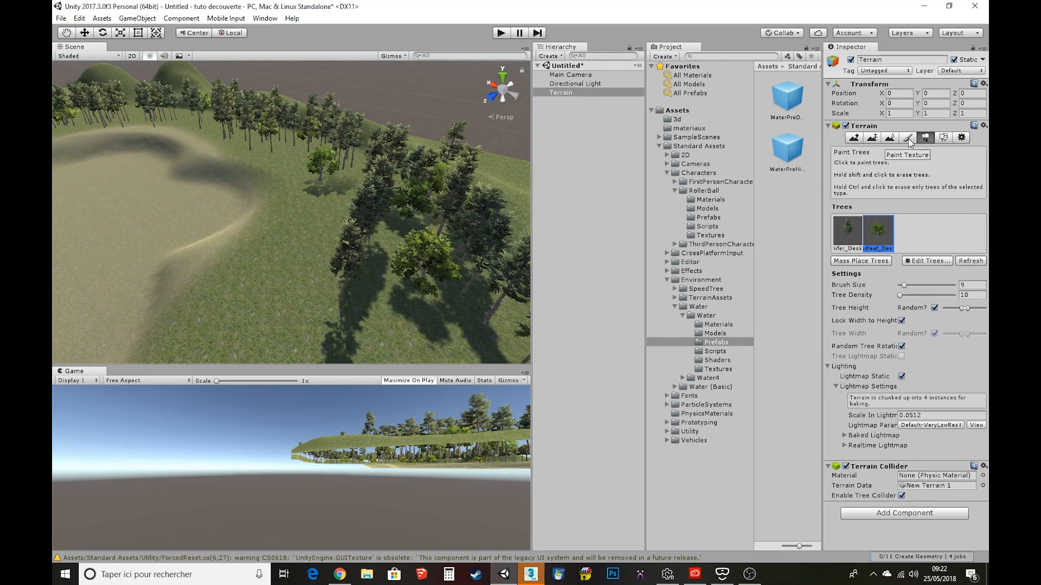
Step: Start a new grass texture in the terrain details and assign GrassFrond02AlbedoAlpha as its detail texture
click(944, 139)
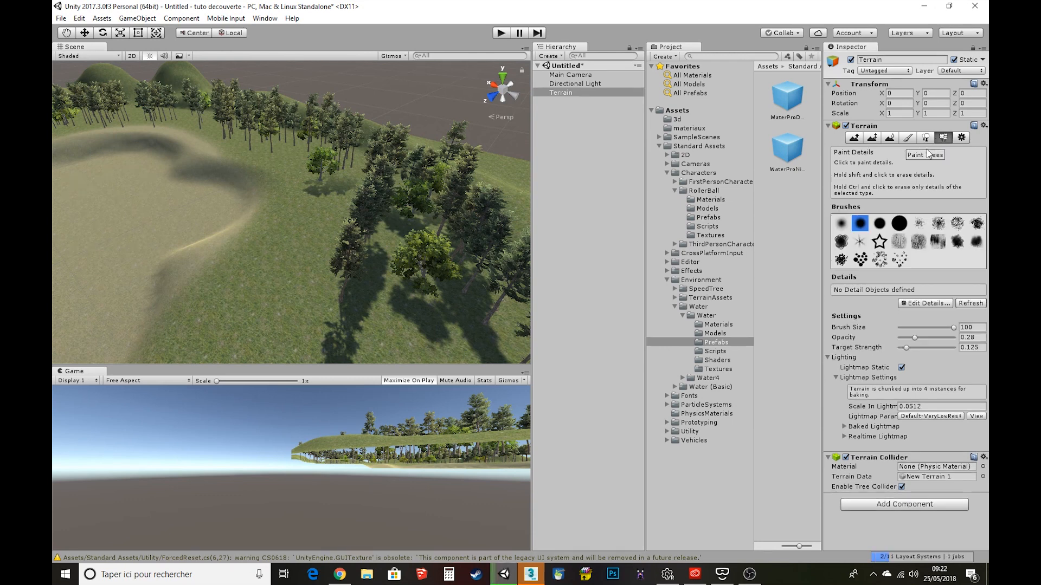
click(921, 304)
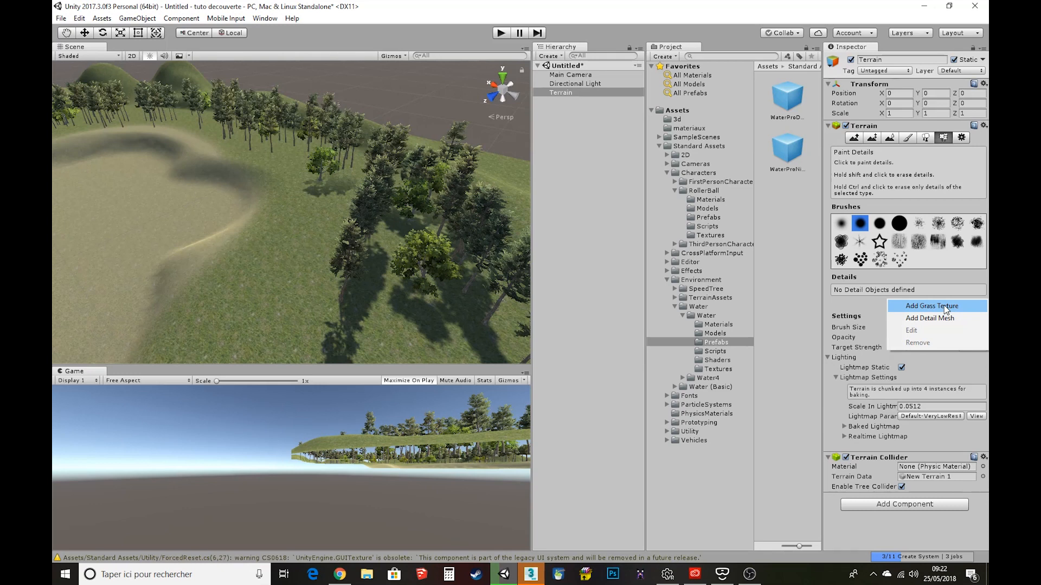
click(945, 307)
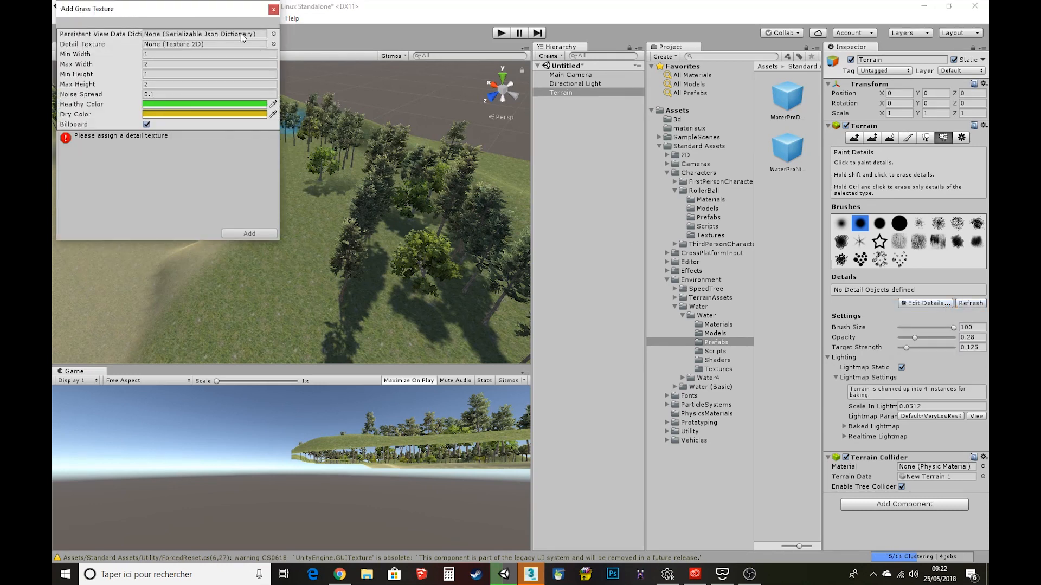
click(274, 35)
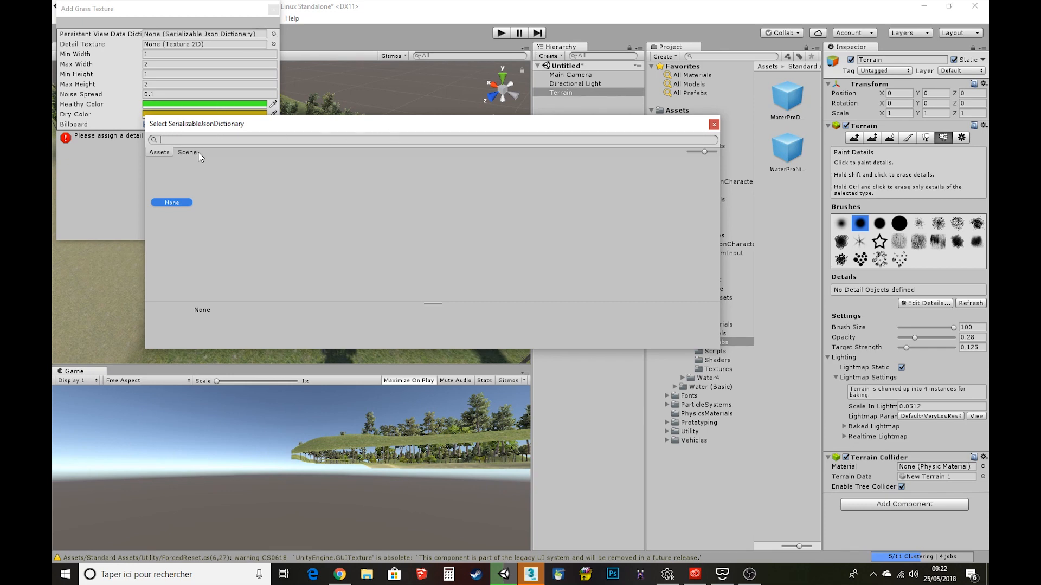
click(714, 124)
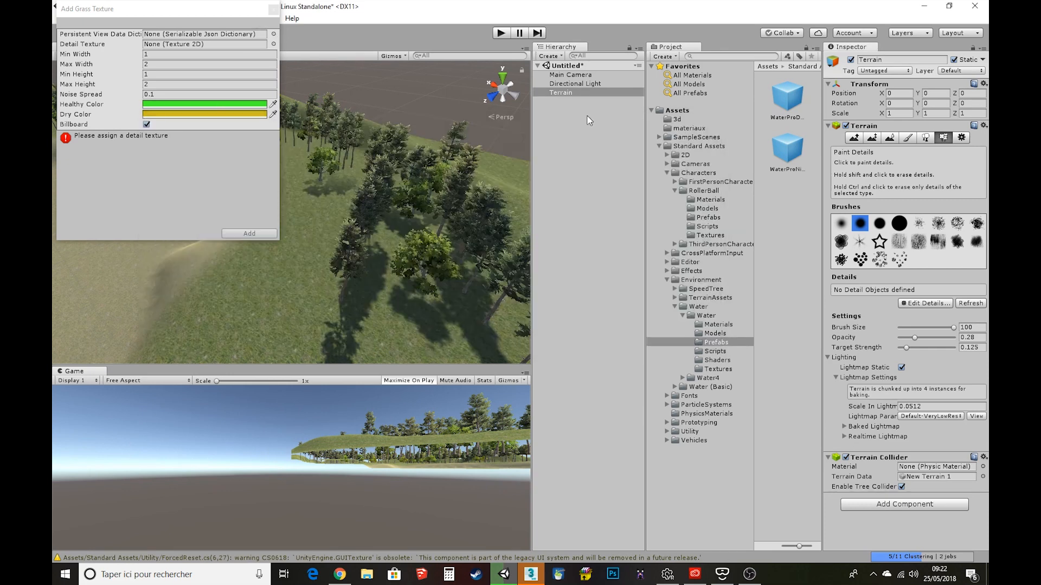
click(274, 45)
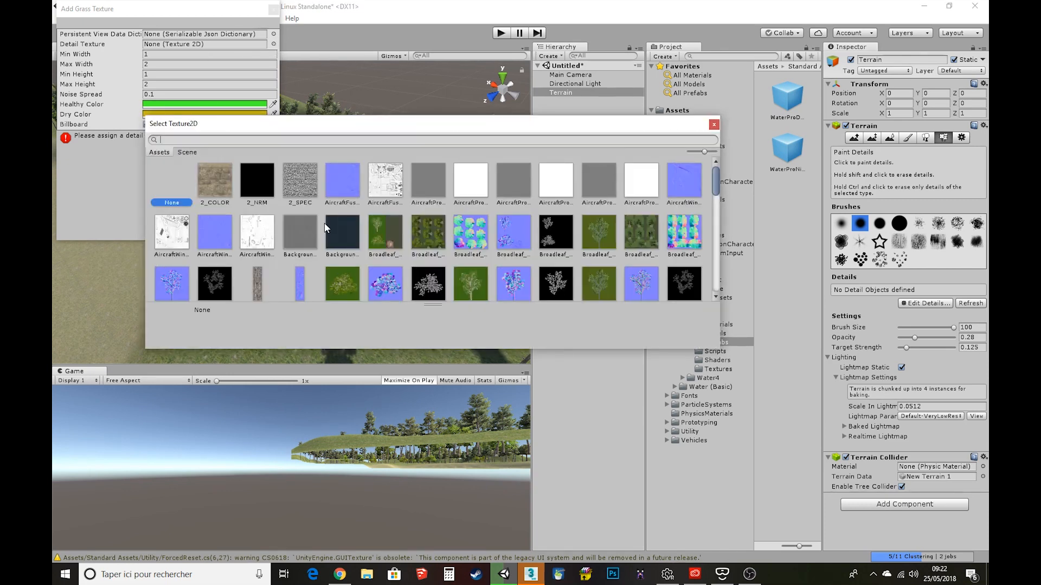
scroll(501, 239, down, 3)
scroll(517, 246, up, 2)
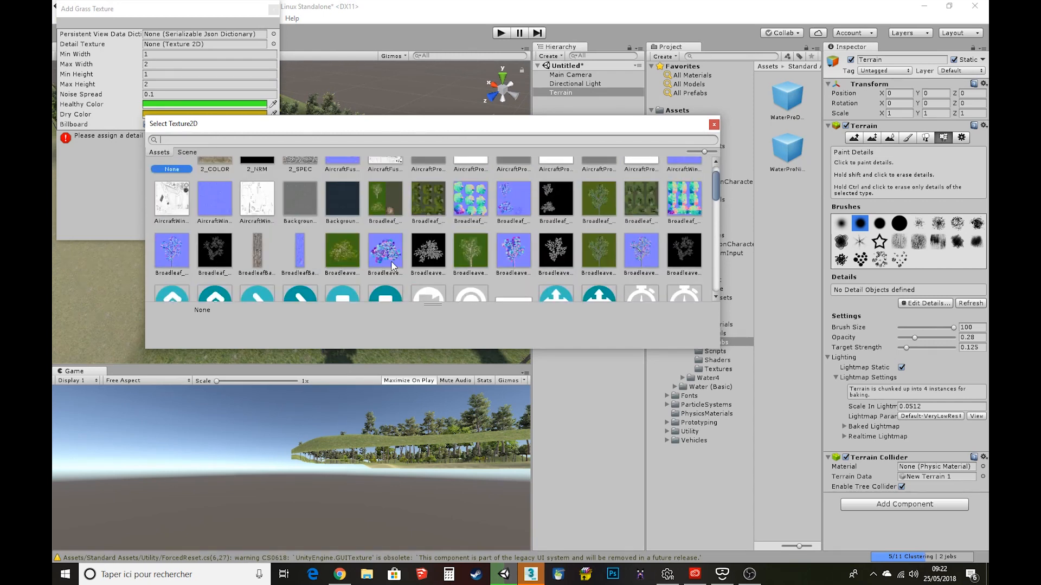
scroll(533, 285, up, 1)
scroll(538, 279, down, 10)
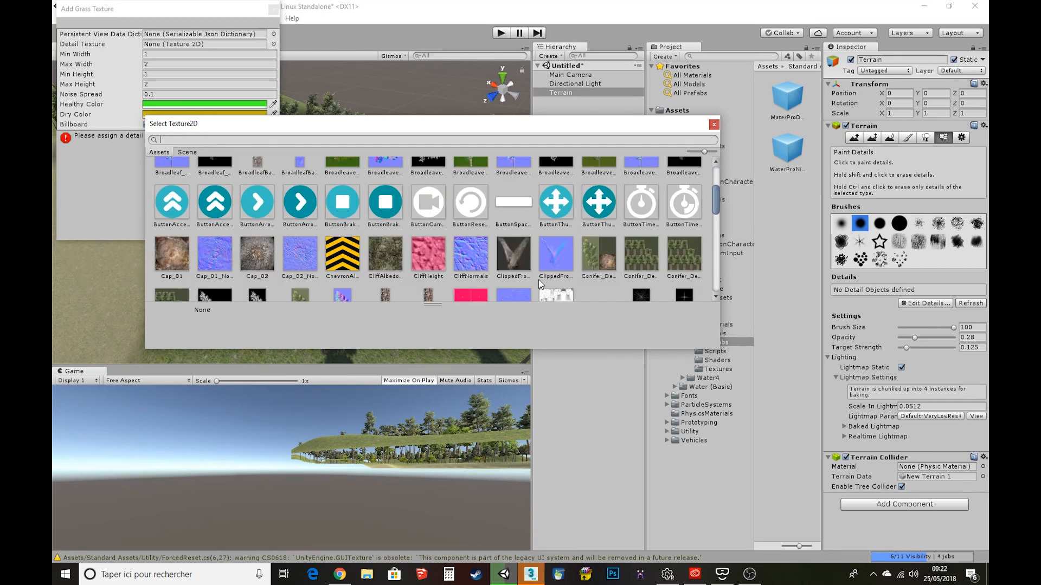
click(554, 223)
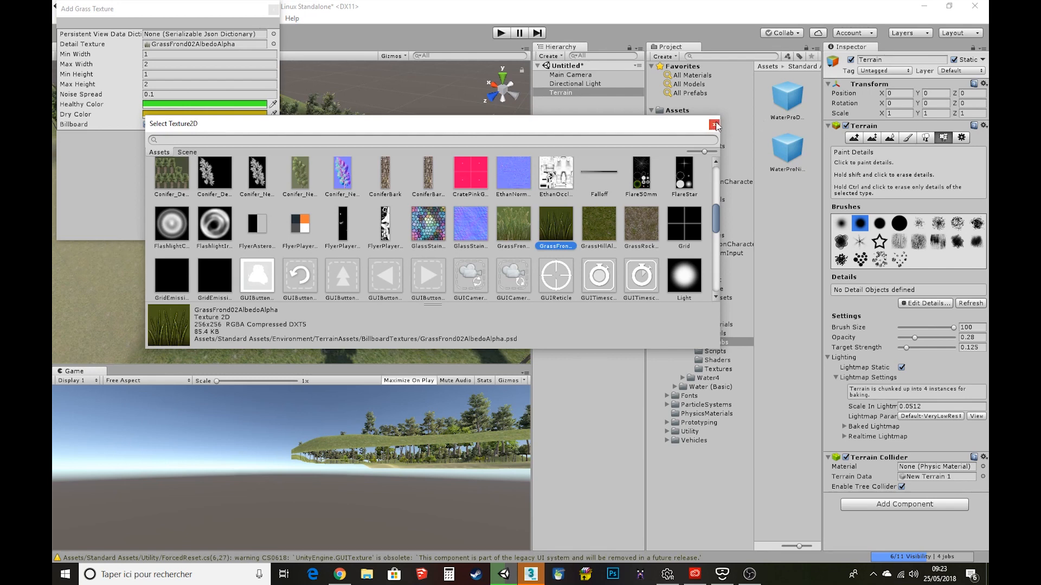
double_click(554, 224)
Step: Set the grass texture's healthy color to the darker green 46873E and add the texture to the terrain details
click(210, 103)
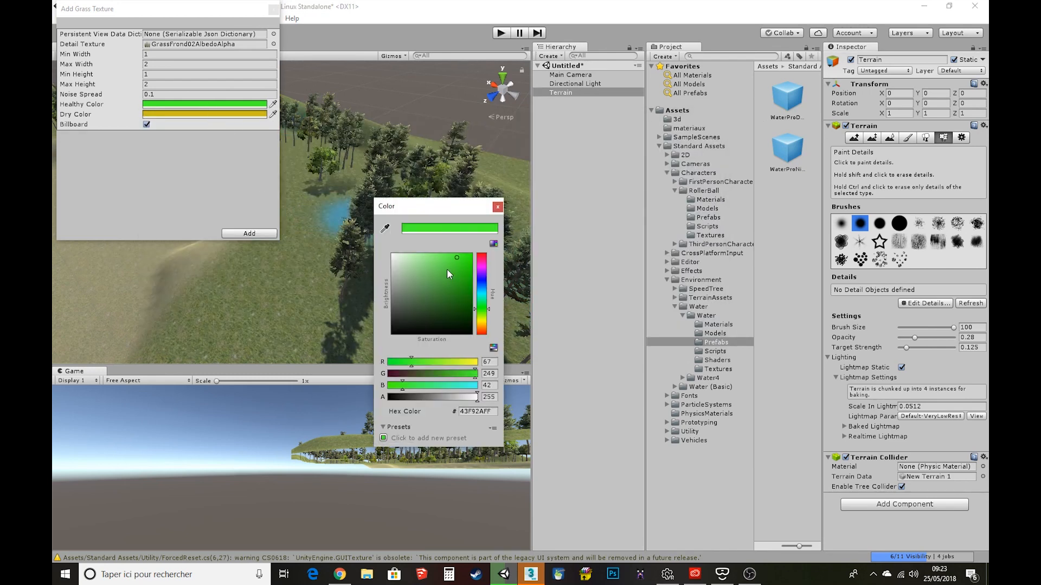
drag(447, 268, 434, 281)
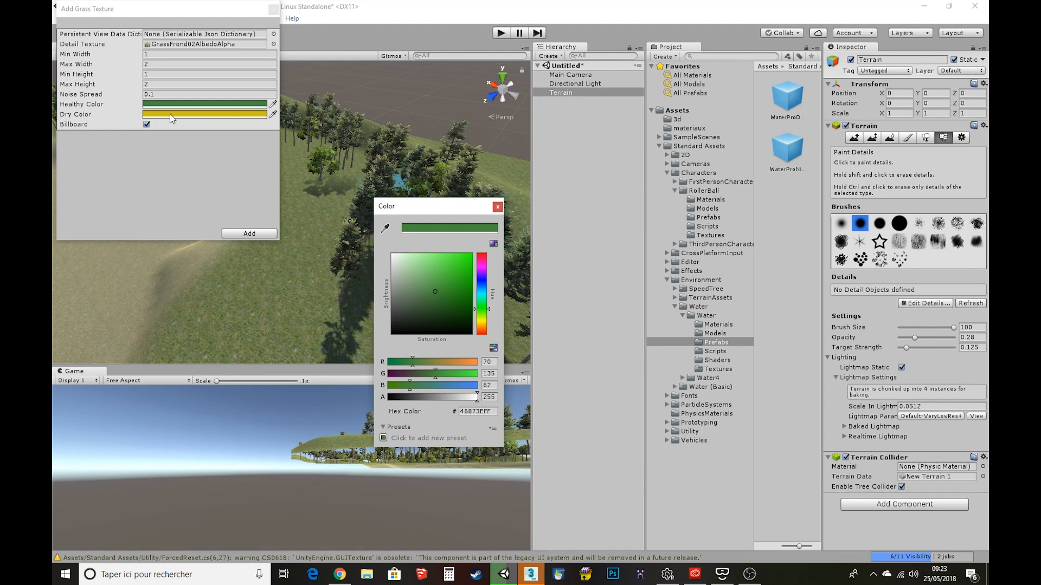
click(249, 233)
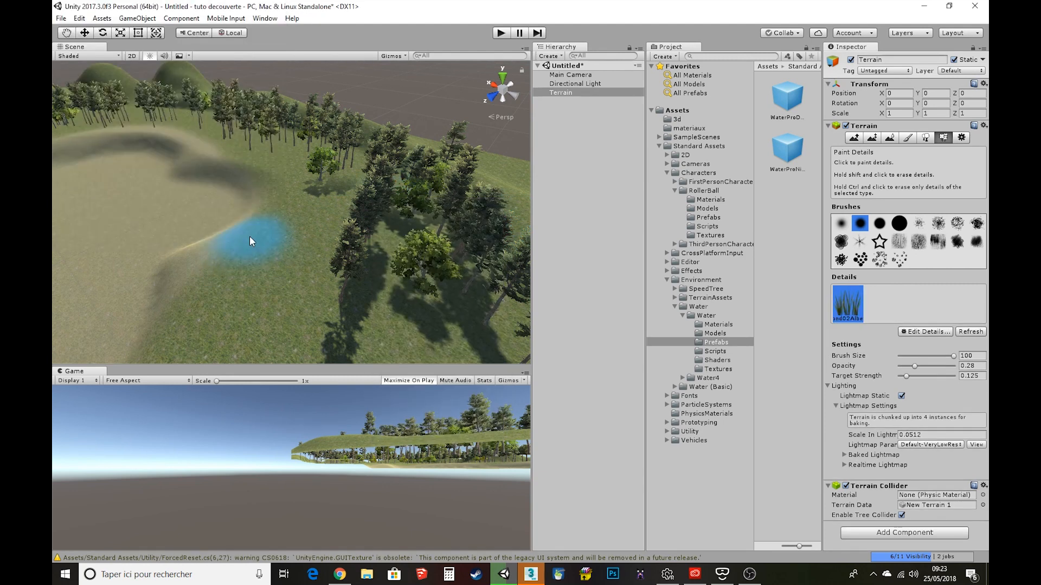
Step: Try painting grass beside the lake basin with opacity 0.53 and target strength 0.5, and erase it
click(290, 329)
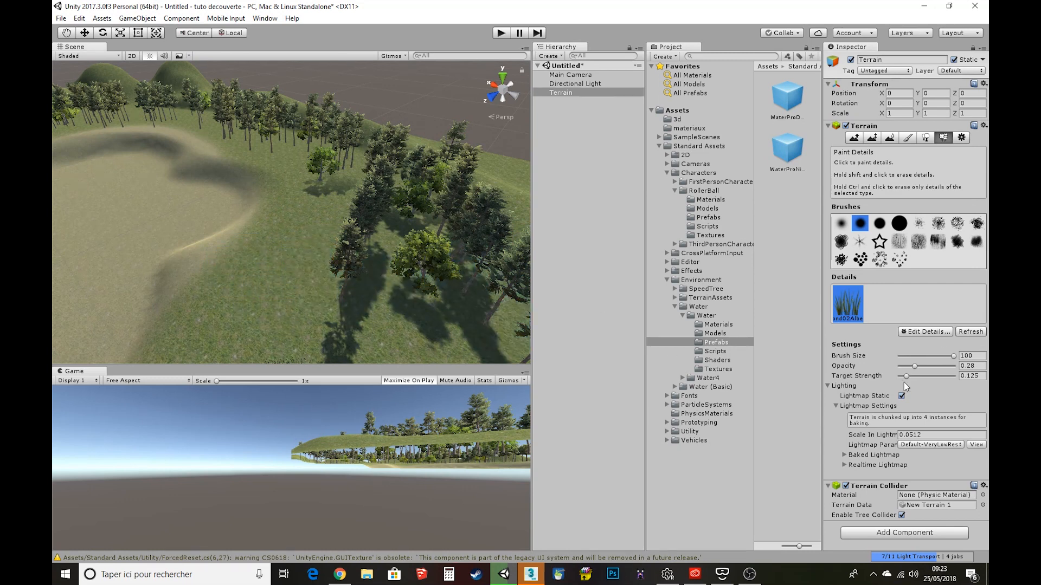
drag(906, 376, 926, 375)
drag(906, 366, 928, 367)
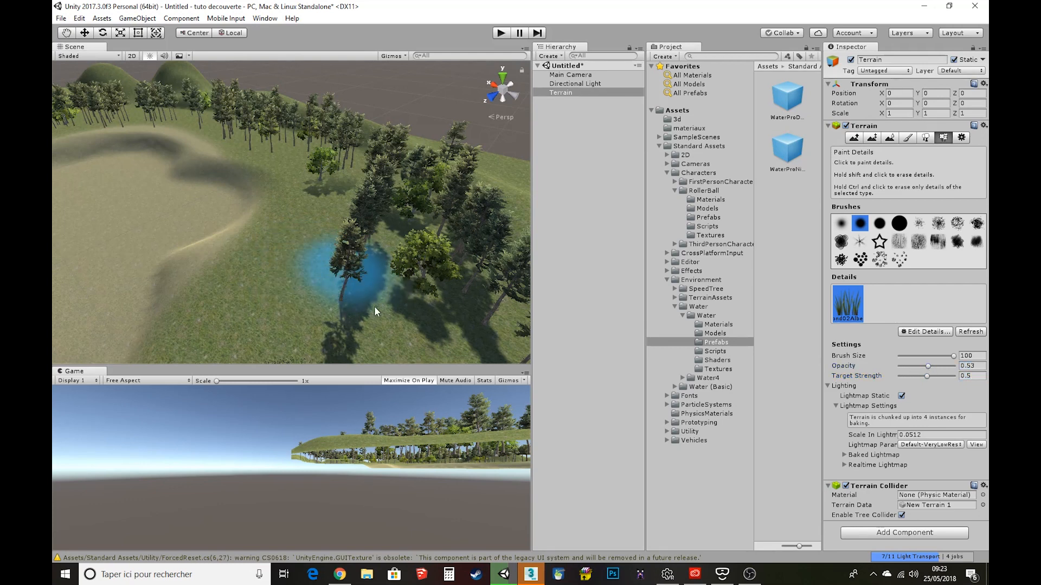
scroll(324, 291, up, 4)
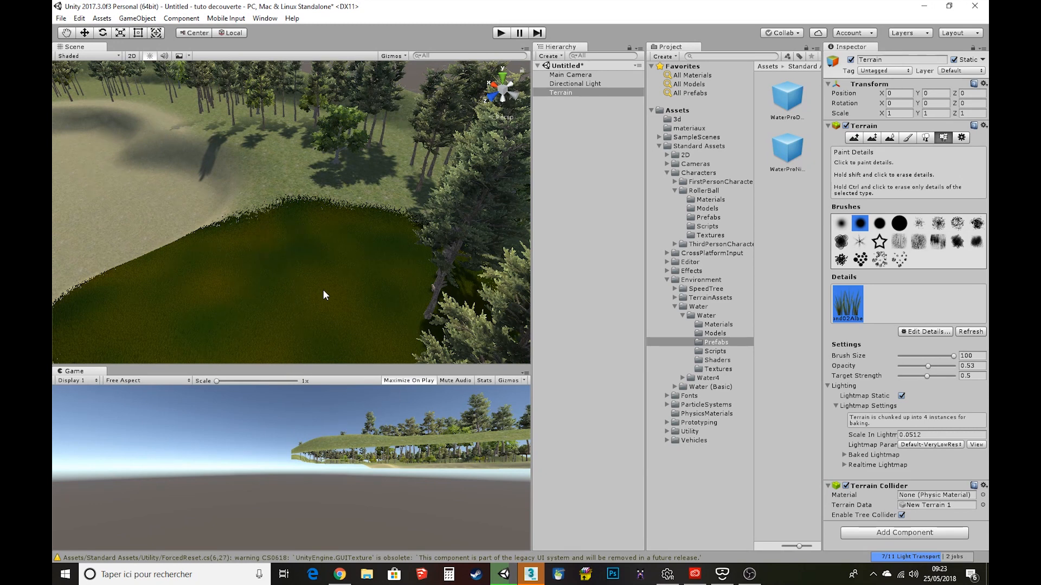
shift+drag(324, 292, 323, 293)
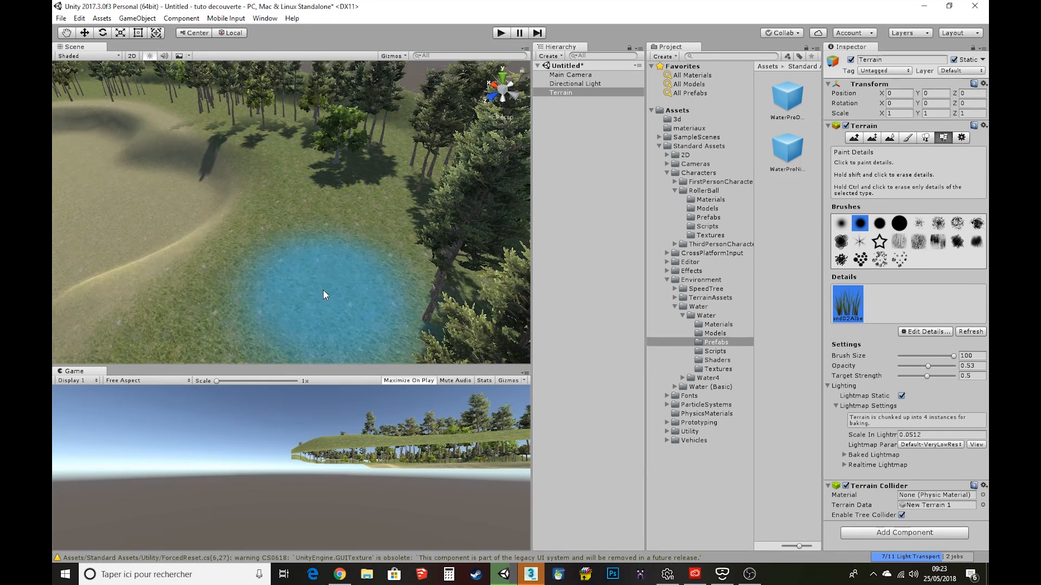
Step: Try a lighter grass patch beside the basin with opacity 0.22 and target strength 0.1875, and erase it
click(910, 366)
click(910, 375)
drag(379, 259, 337, 250)
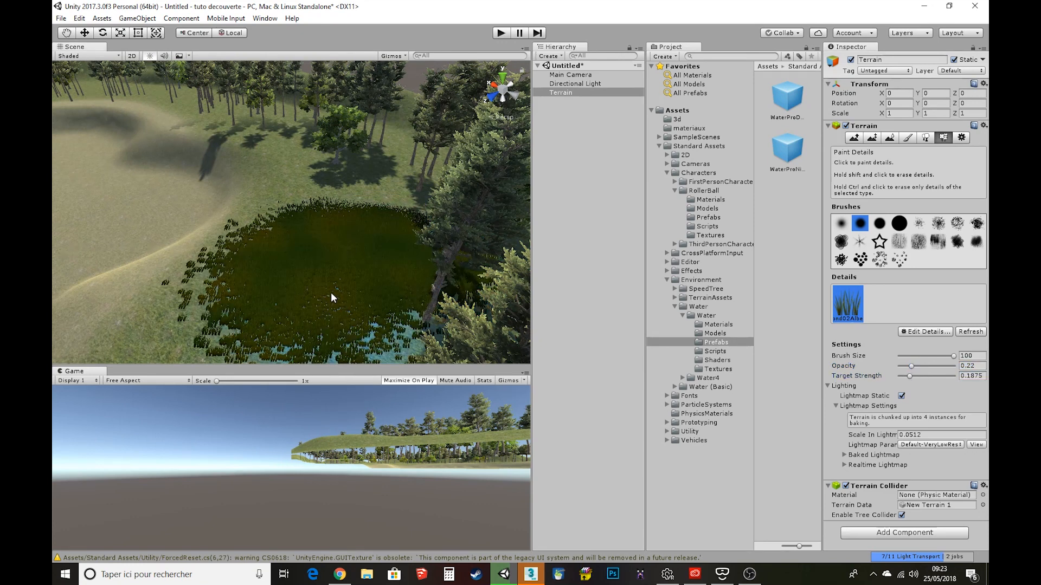
shift+click(332, 293)
Step: Paint grass patches under the trees beside the lake basin with brush size 38, opacity 0.09 and target strength 0.125
click(920, 357)
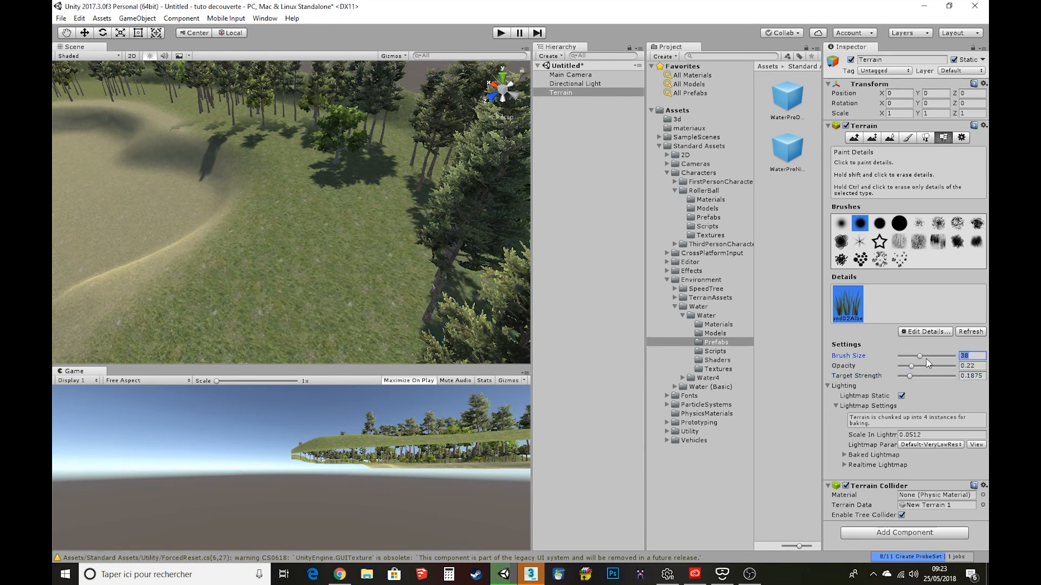
click(902, 366)
click(899, 376)
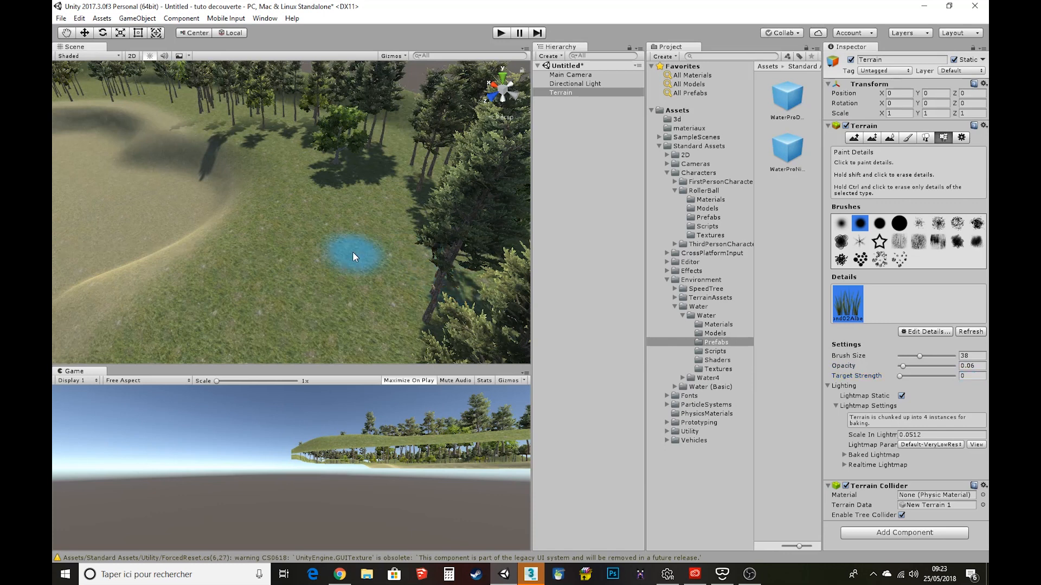
scroll(341, 269, up, 3)
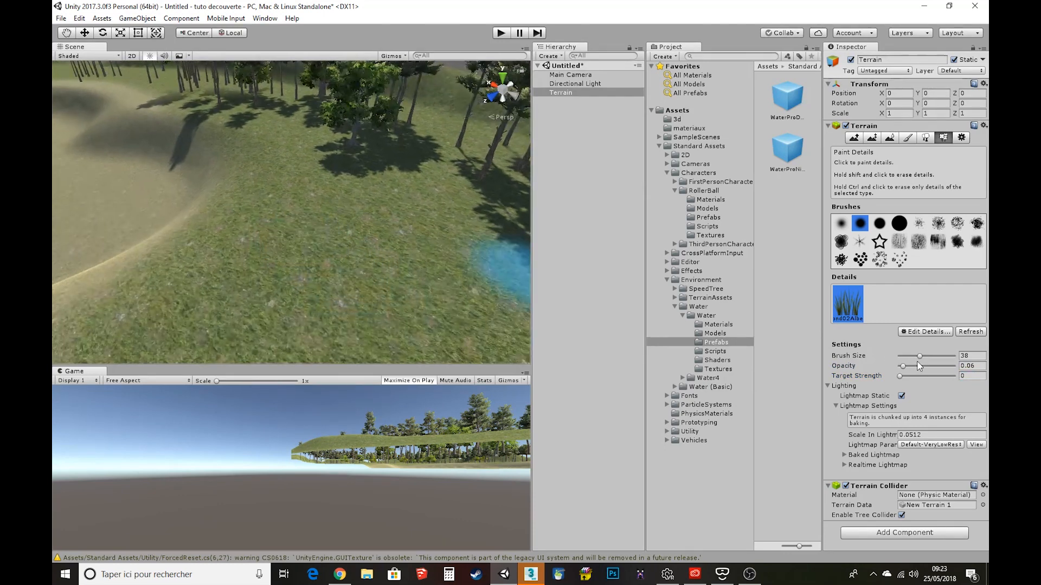
click(904, 367)
click(905, 376)
mouse_move(412, 276)
mouse_down()
mouse_move(353, 243)
mouse_move(297, 167)
mouse_move(366, 180)
mouse_up()
mouse_move(435, 133)
mouse_down()
mouse_move(493, 195)
mouse_move(473, 301)
mouse_up()
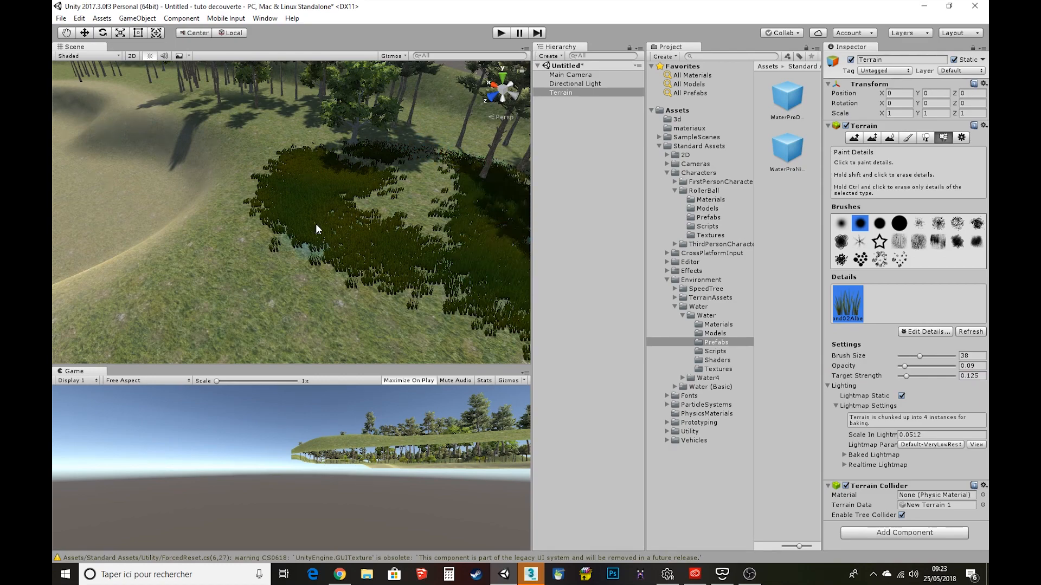
right_drag(316, 224, 336, 249)
mouse_move(336, 249)
mouse_down()
mouse_move(415, 269)
mouse_move(183, 246)
mouse_move(233, 267)
mouse_up()
Step: Paint more grass around the conifers and in a long strip toward the lone conifer near the basin's bank
scroll(276, 262, down, 10)
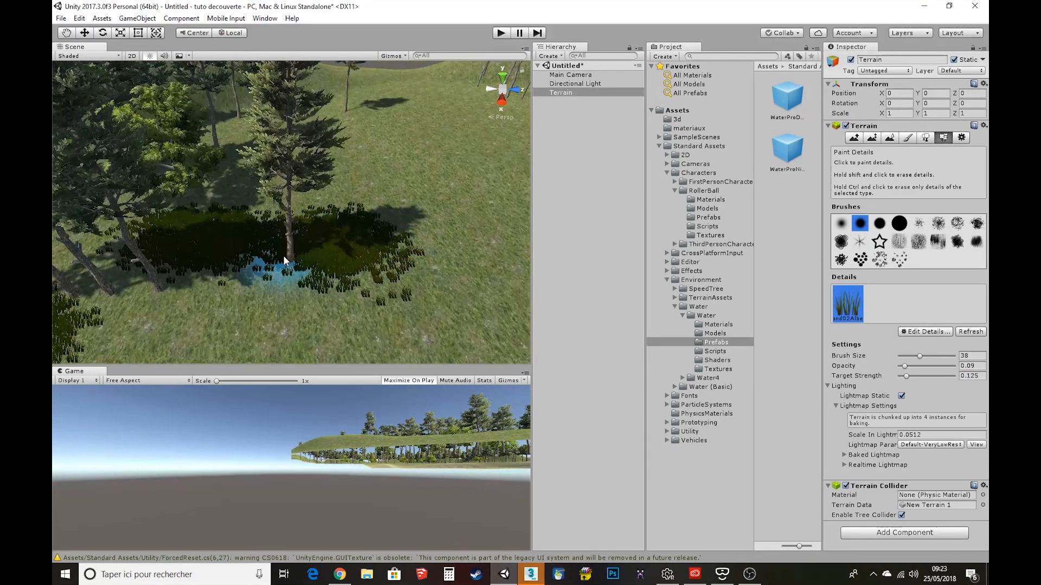
mouse_move(276, 261)
right_down()
mouse_move(379, 214)
mouse_move(372, 251)
mouse_move(368, 244)
right_up()
click(292, 280)
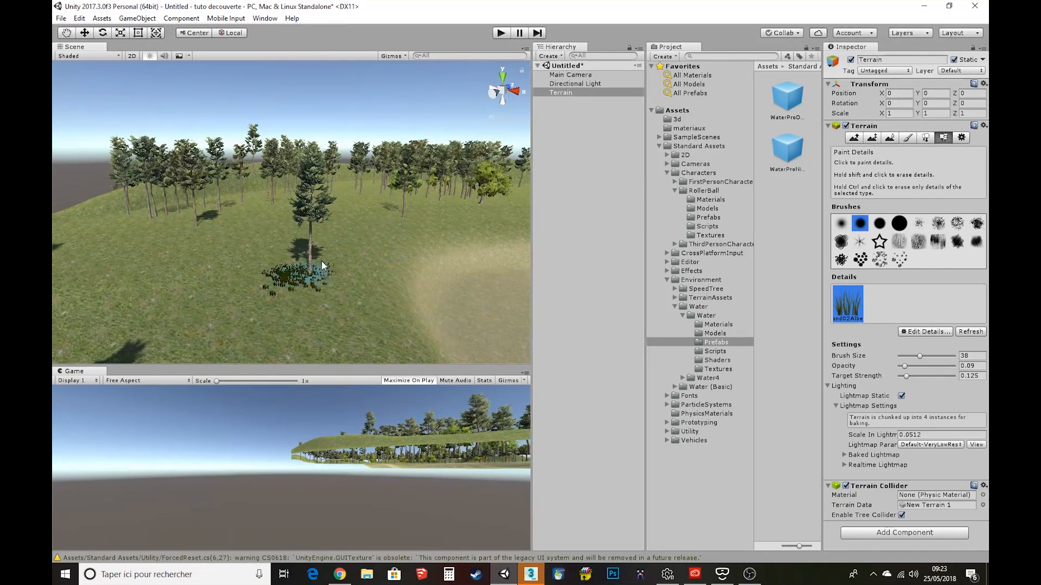
middle_drag(397, 235, 245, 306)
scroll(275, 311, up, 4)
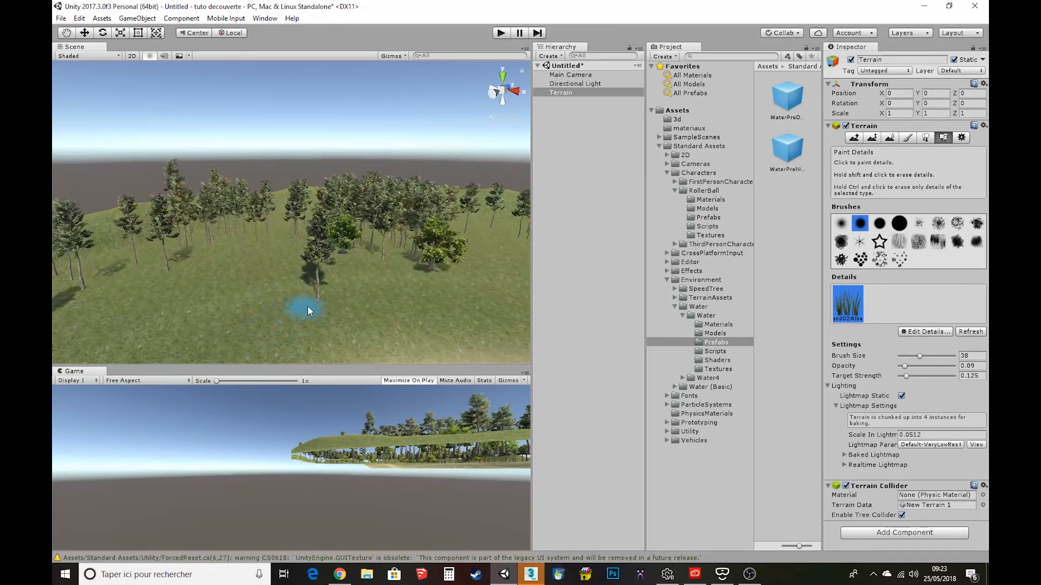
right_drag(316, 300, 305, 321)
scroll(308, 261, up, 8)
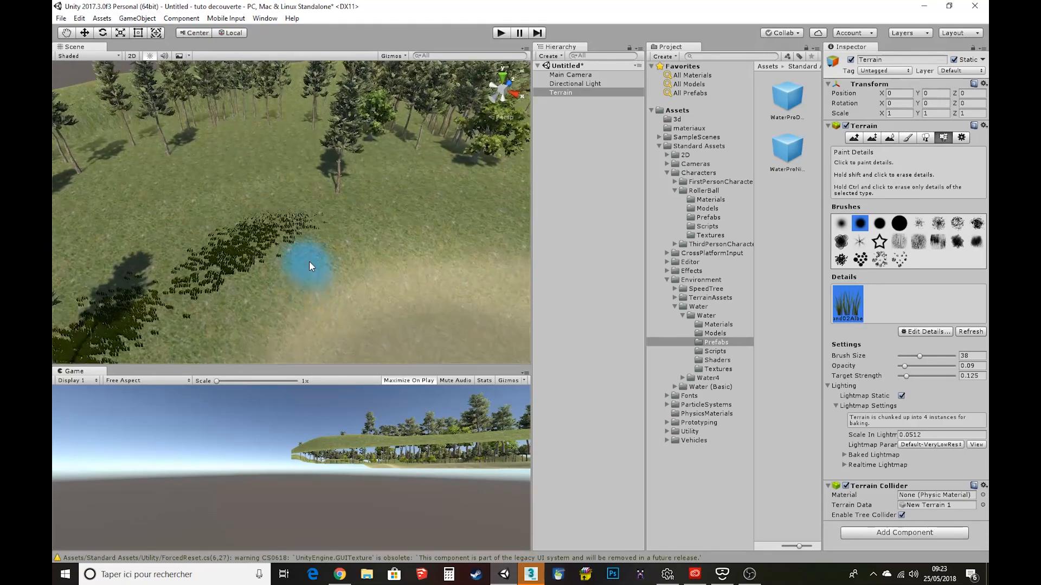
drag(349, 221, 419, 176)
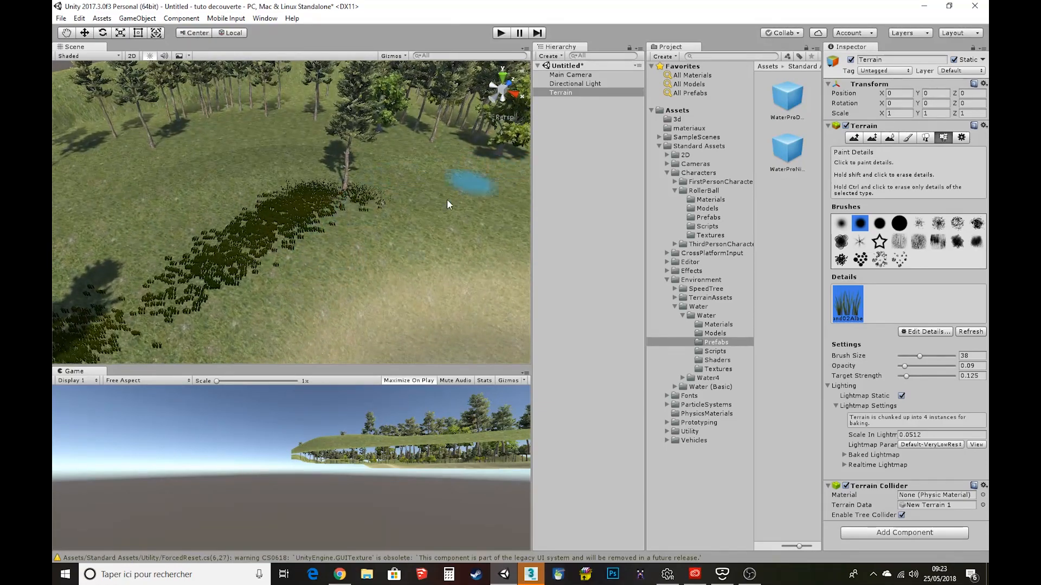
right_drag(446, 204, 89, 200)
scroll(358, 225, down, 3)
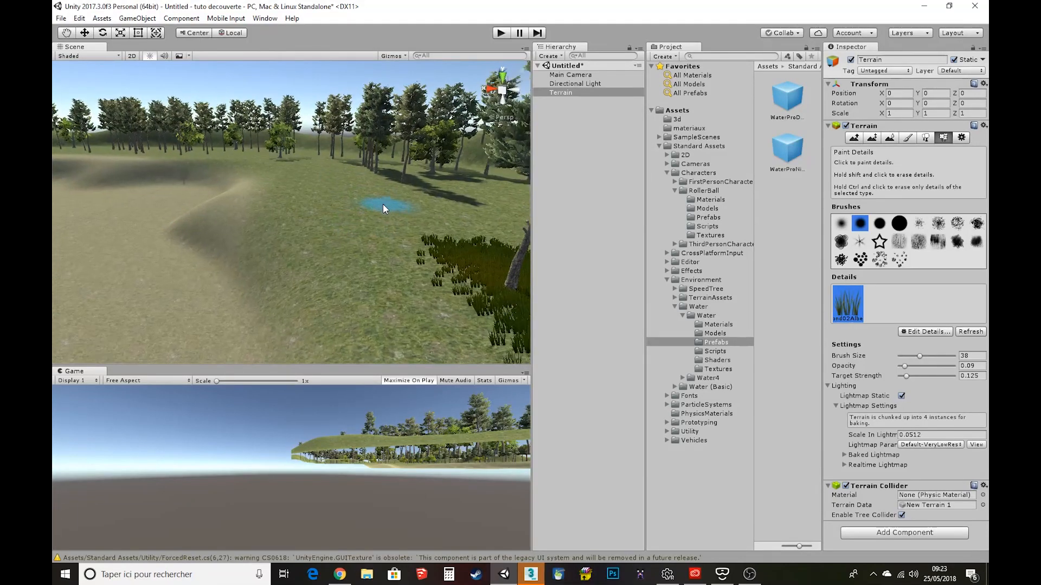
scroll(383, 204, up, 2)
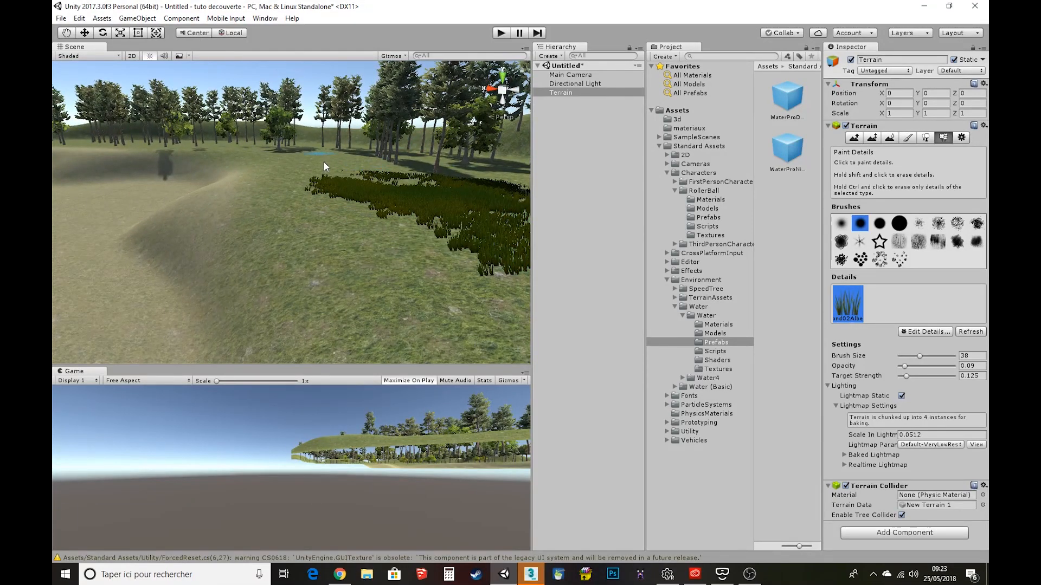
Step: Add a second grass texture using GrassFrond02AlbedoAlpha with the default healthy and dry colors
click(904, 332)
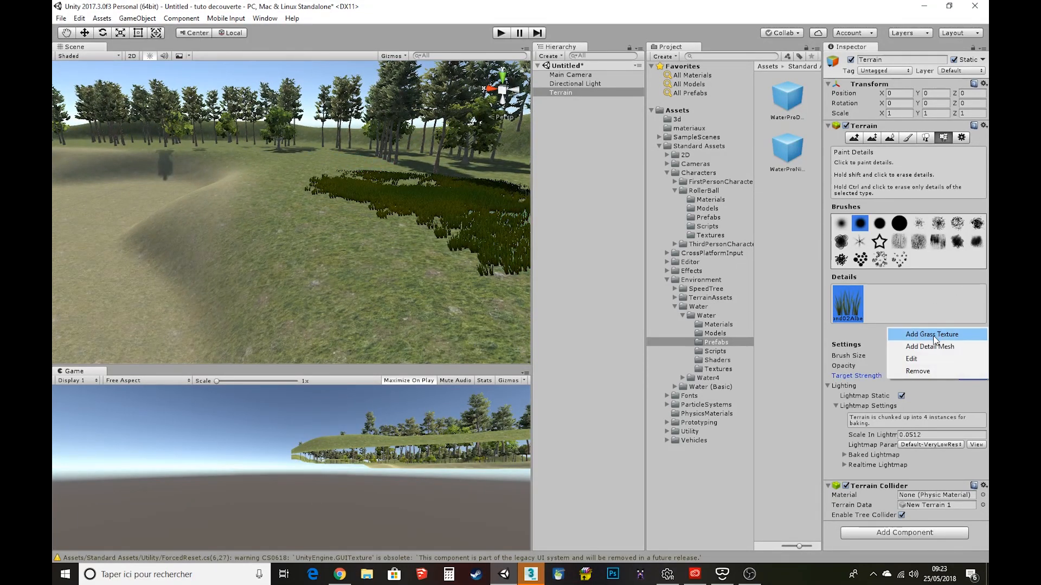
click(934, 335)
click(273, 44)
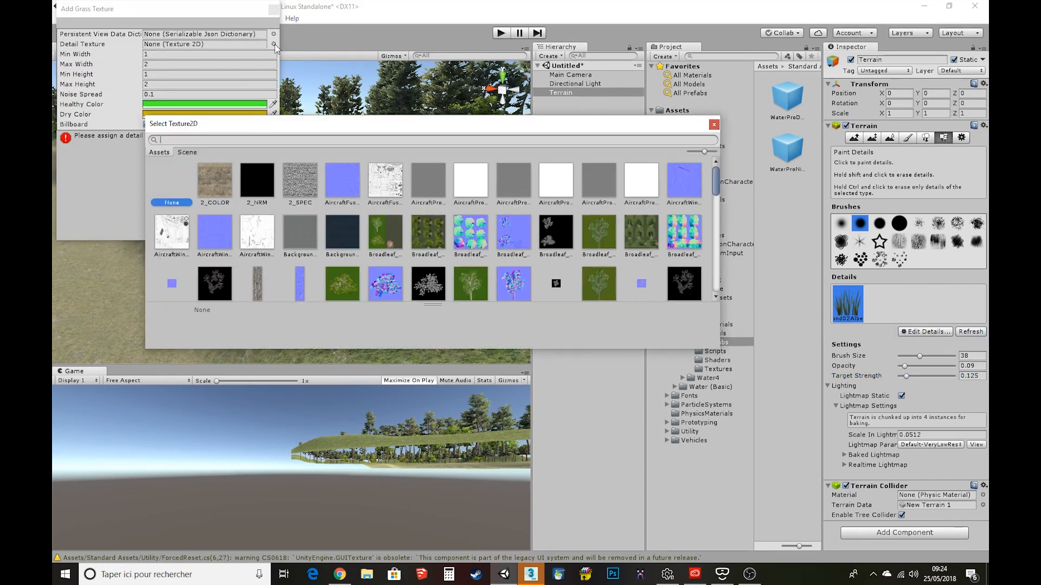
scroll(497, 269, down, 1)
scroll(530, 273, down, 5)
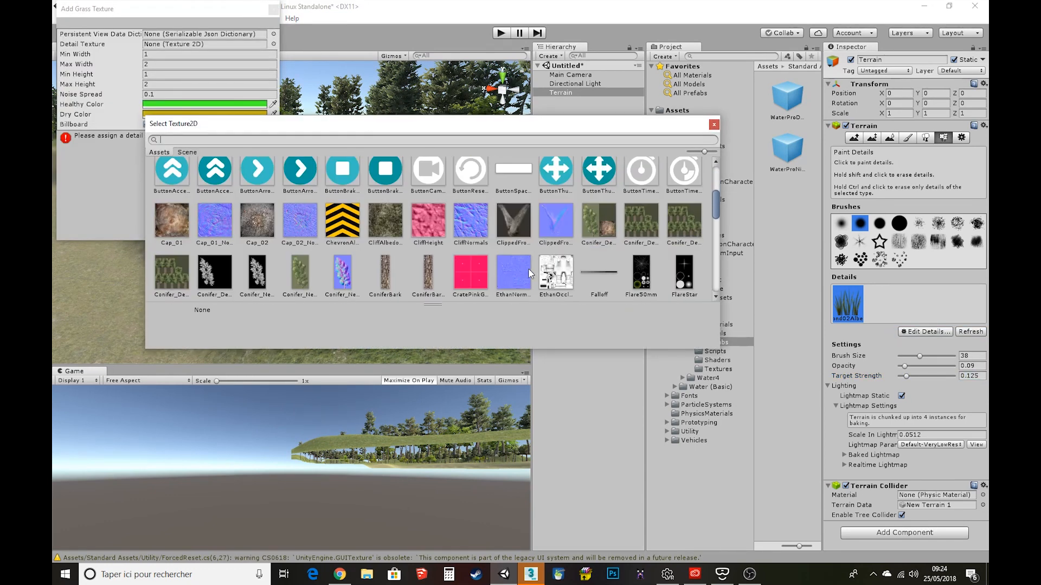
click(558, 249)
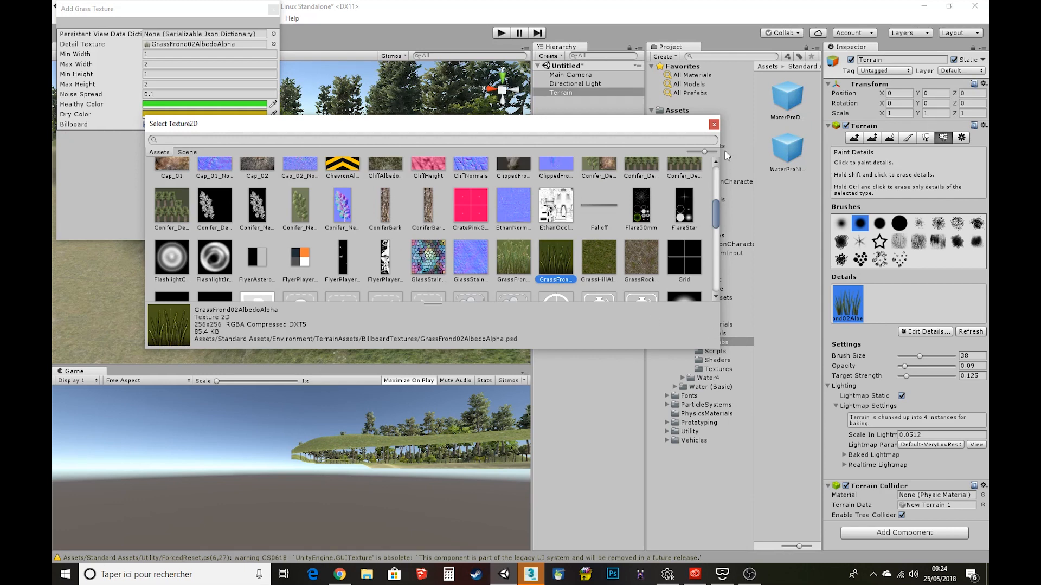
click(714, 124)
click(234, 237)
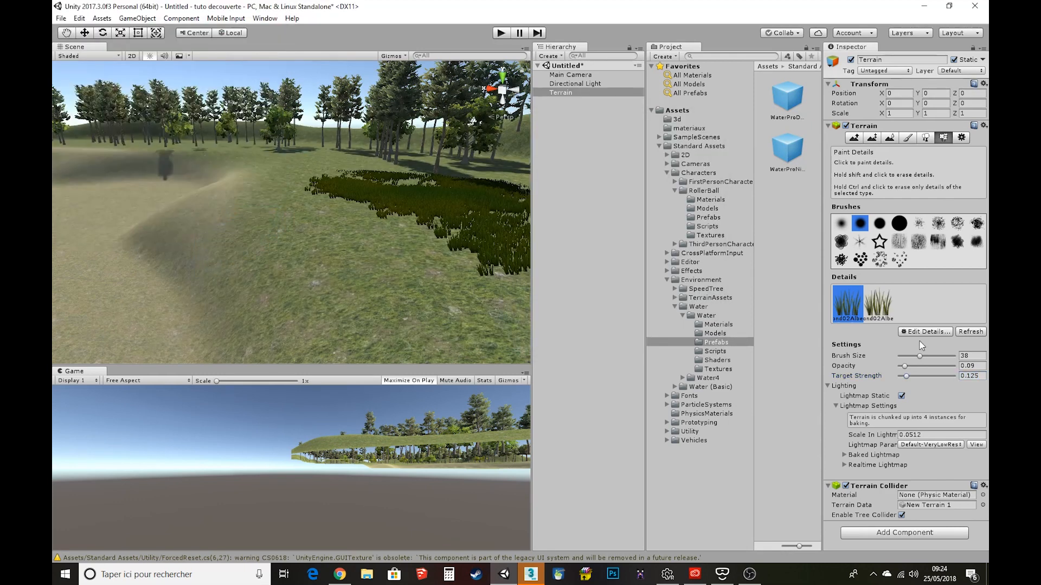
Step: Paint the second grass texture over and beside the existing grass near the lake basin
mouse_move(439, 222)
mouse_down()
mouse_move(345, 204)
mouse_move(494, 249)
mouse_move(392, 194)
mouse_up()
mouse_move(302, 189)
mouse_down()
mouse_move(411, 262)
mouse_move(287, 199)
mouse_up()
mouse_move(428, 232)
right_down()
mouse_move(280, 223)
mouse_move(249, 158)
mouse_move(355, 207)
mouse_move(307, 215)
mouse_move(382, 230)
right_up()
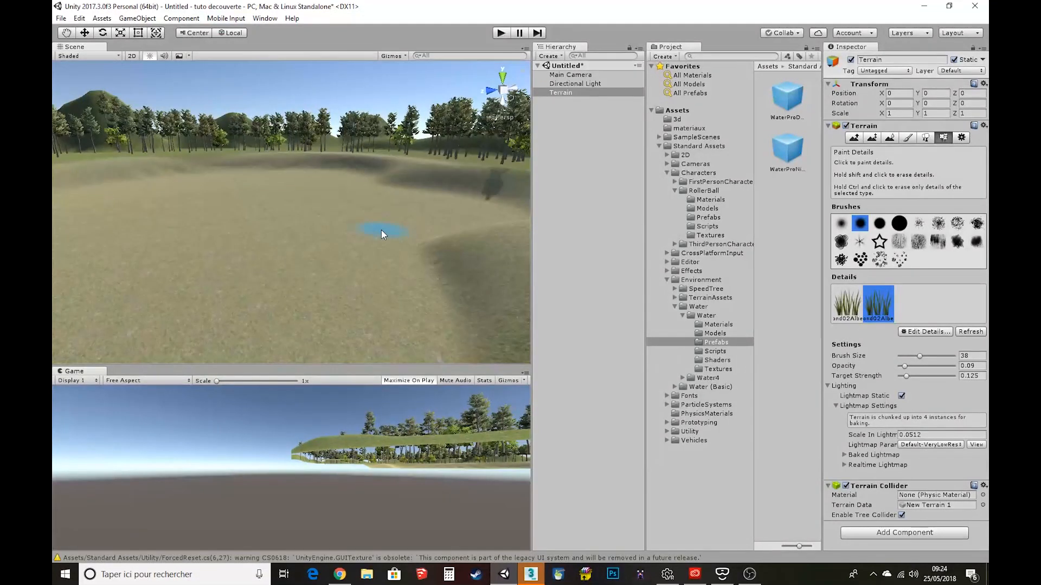
Step: Collapse the Characters folder and open the water prefabs in Standard Assets > Environment > Water > Water > Prefabs
click(659, 146)
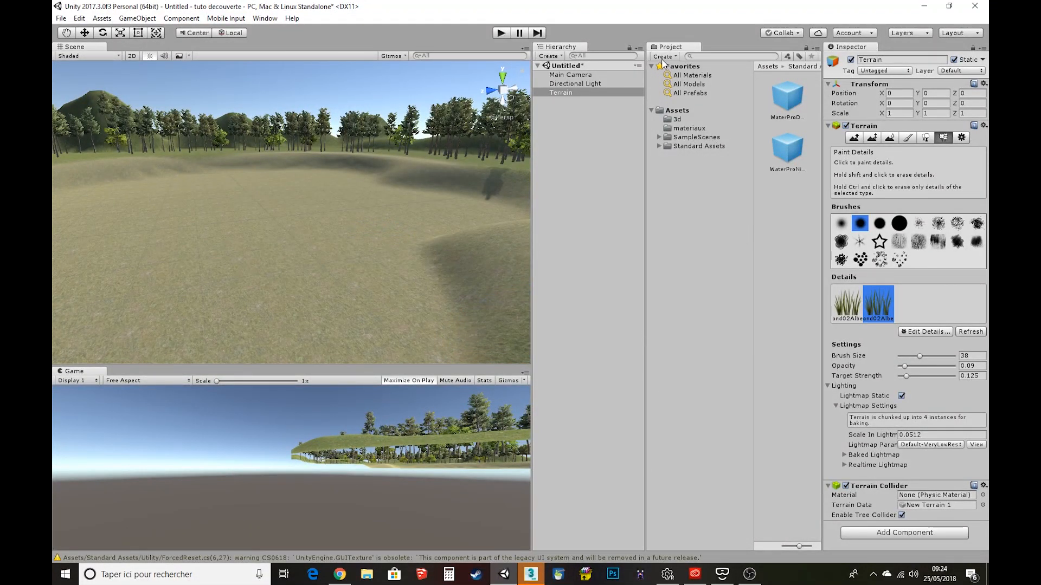
click(658, 146)
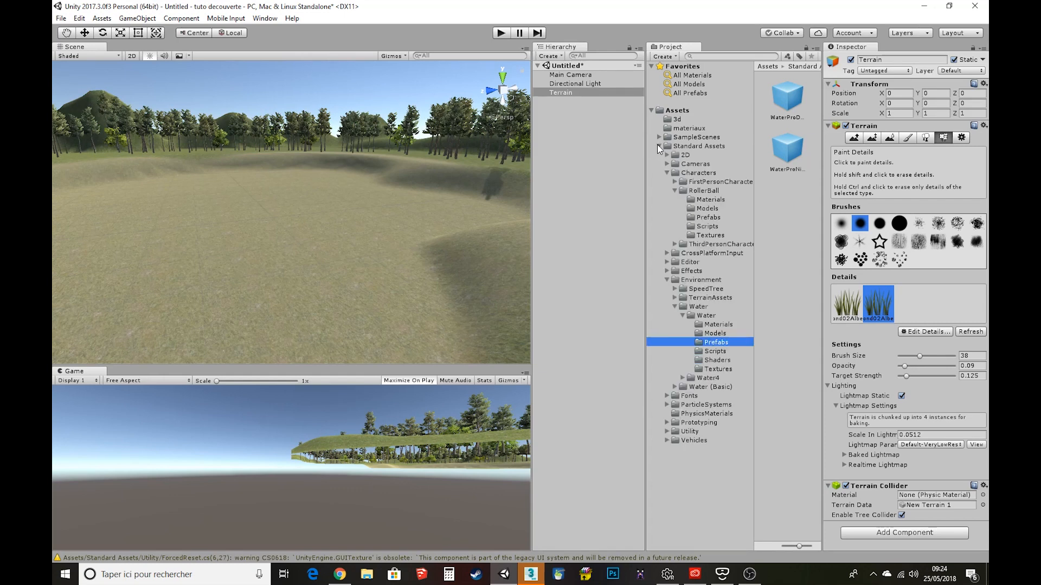
click(667, 173)
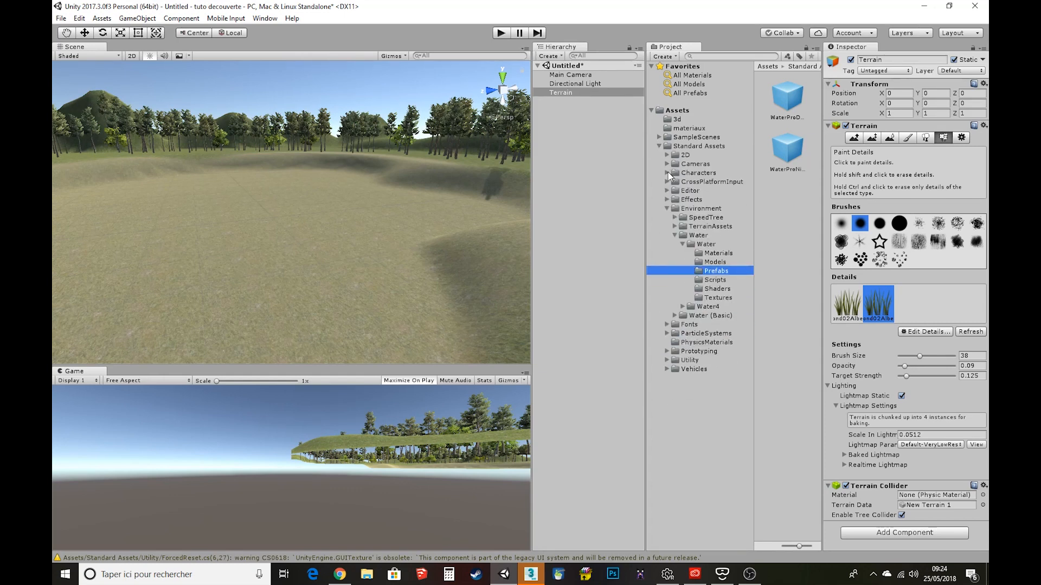
click(705, 209)
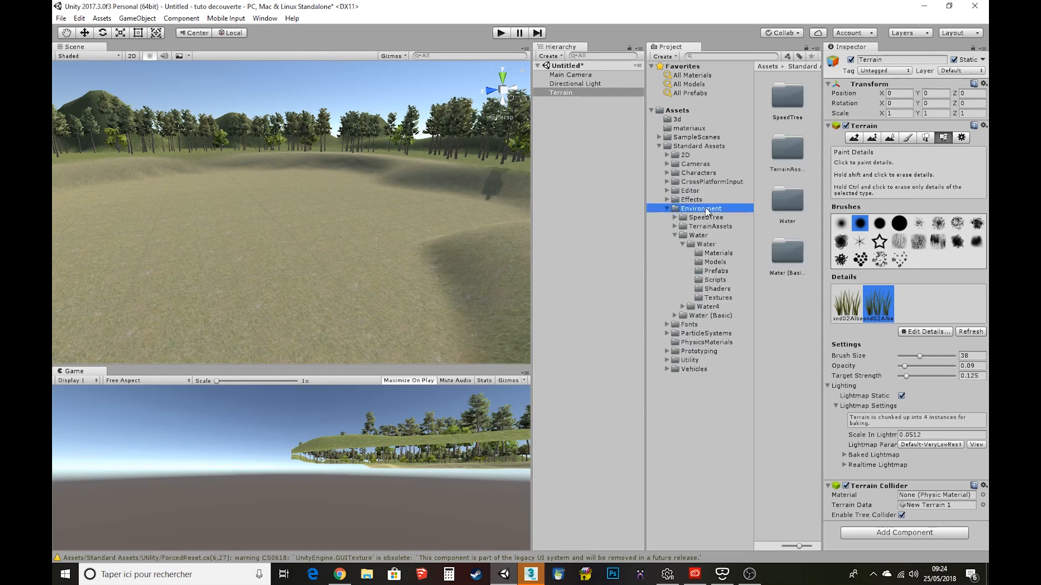
click(675, 316)
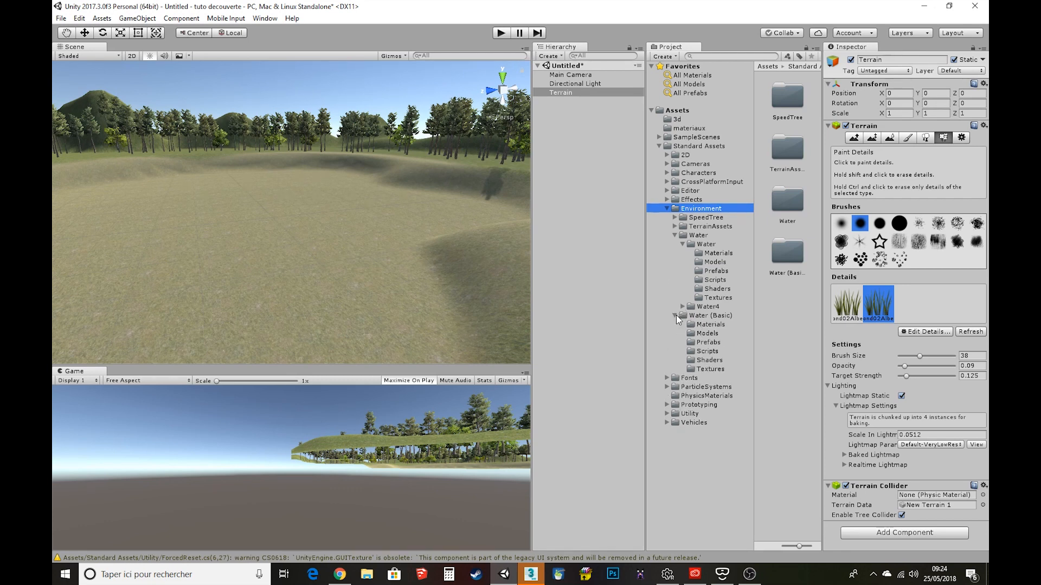
click(676, 315)
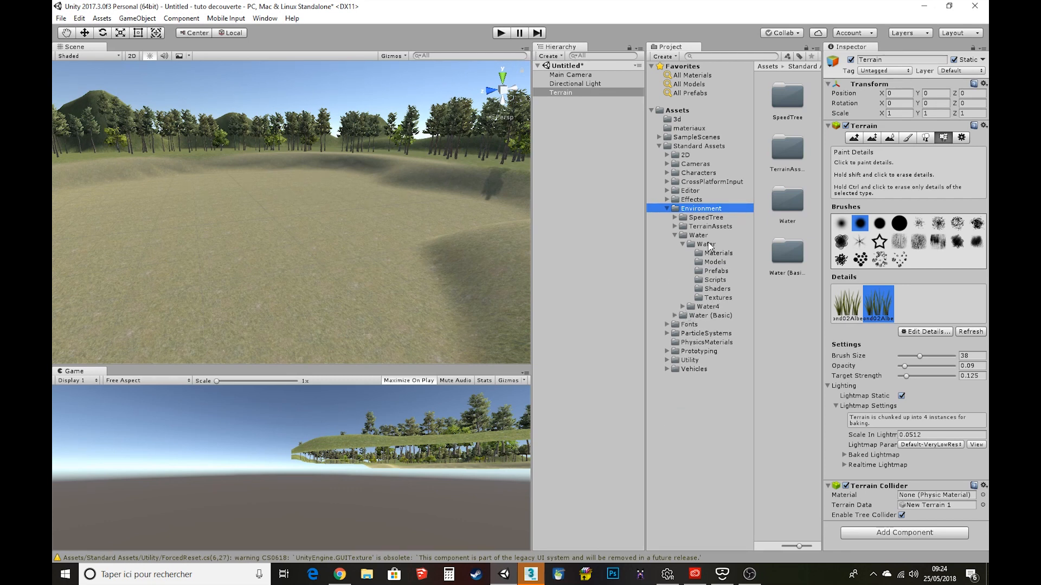
click(716, 271)
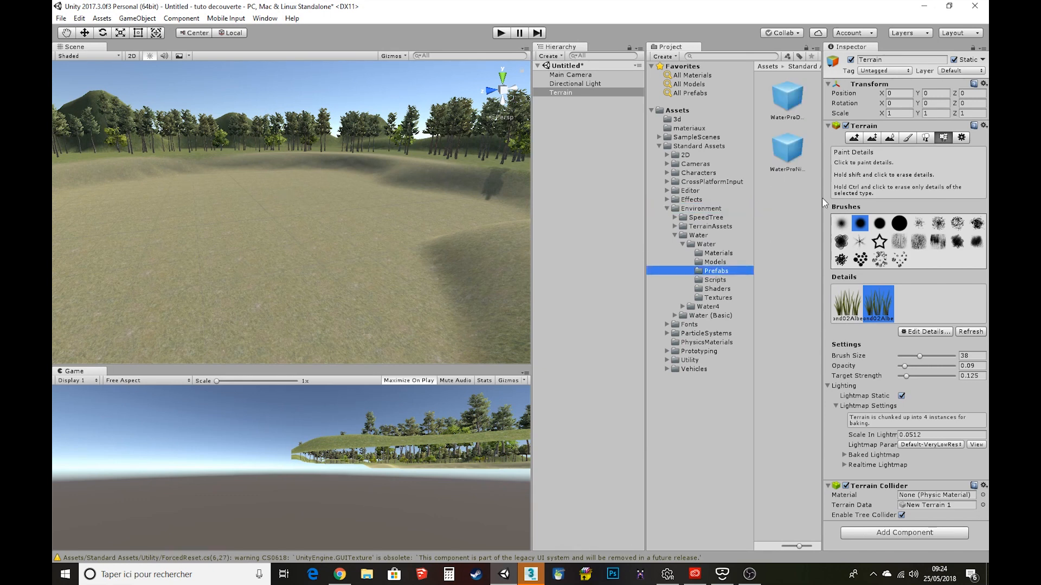
Step: Place the WaterProDaytime prefab in the lake basin and scale it uniformly to about 255.64 in X and Z to fill the basin
drag(789, 102, 246, 206)
key(w)
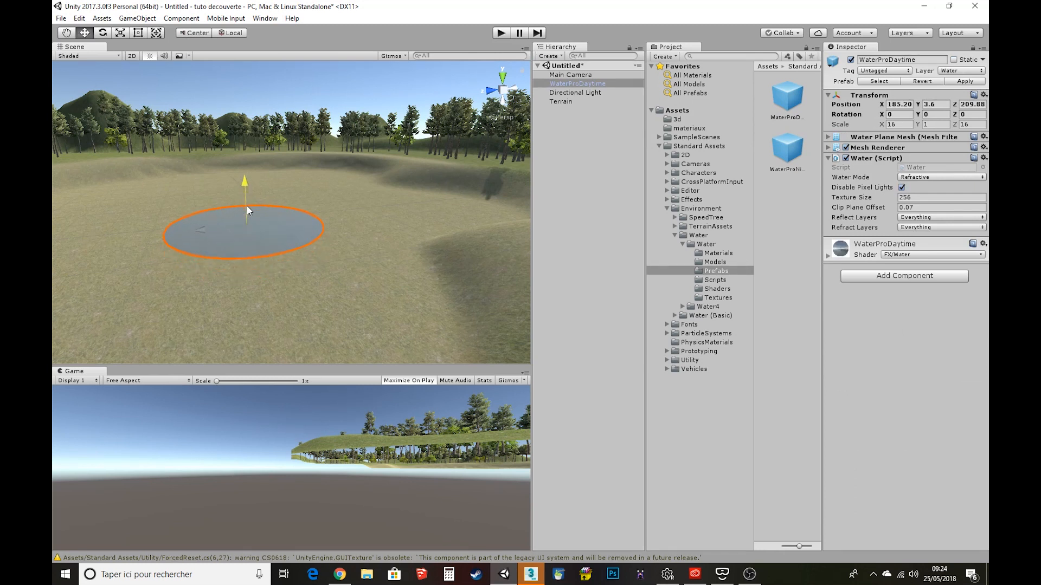
click(120, 33)
drag(246, 226, 53, 464)
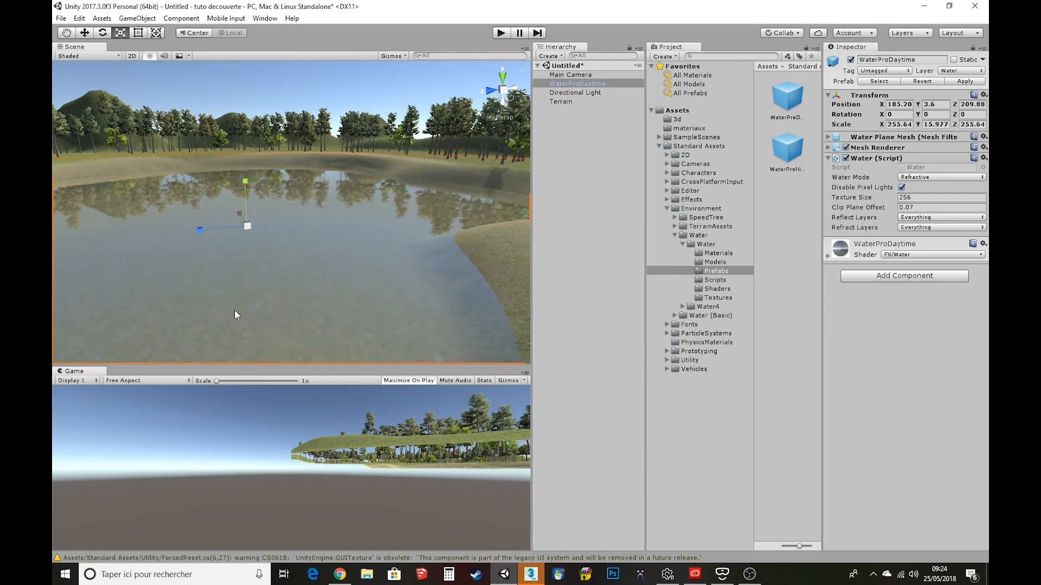
scroll(251, 281, down, 6)
alt+drag(262, 274, 282, 326)
right_drag(282, 327, 332, 276)
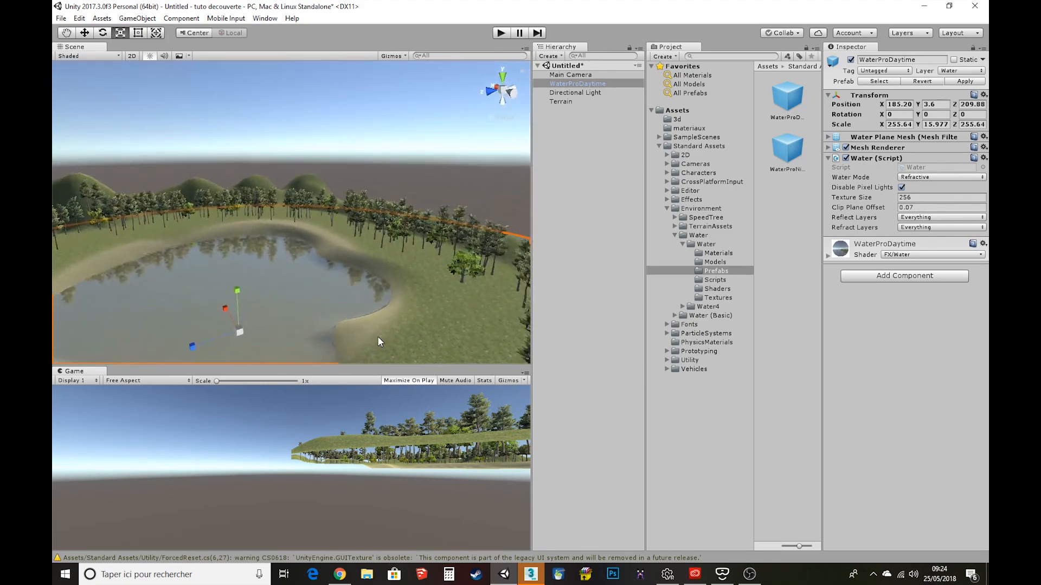
Step: Raise the WaterProDaytime plane vertically to a Y position of 5.5 so the water fills more of the lake basin
middle_drag(378, 336, 353, 246)
scroll(346, 273, up, 5)
right_drag(365, 286, 252, 300)
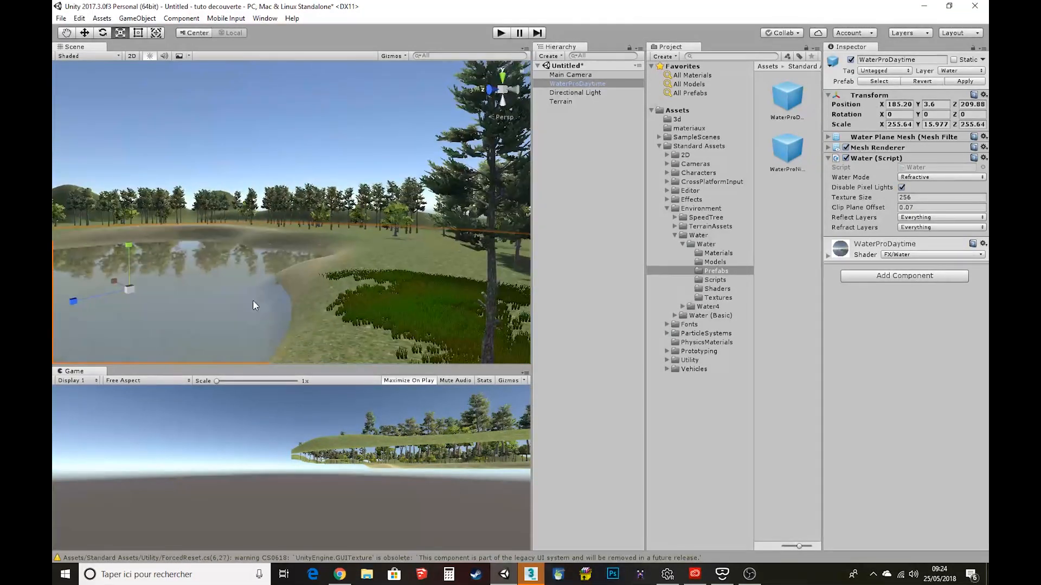
middle_drag(253, 301, 304, 267)
key(w)
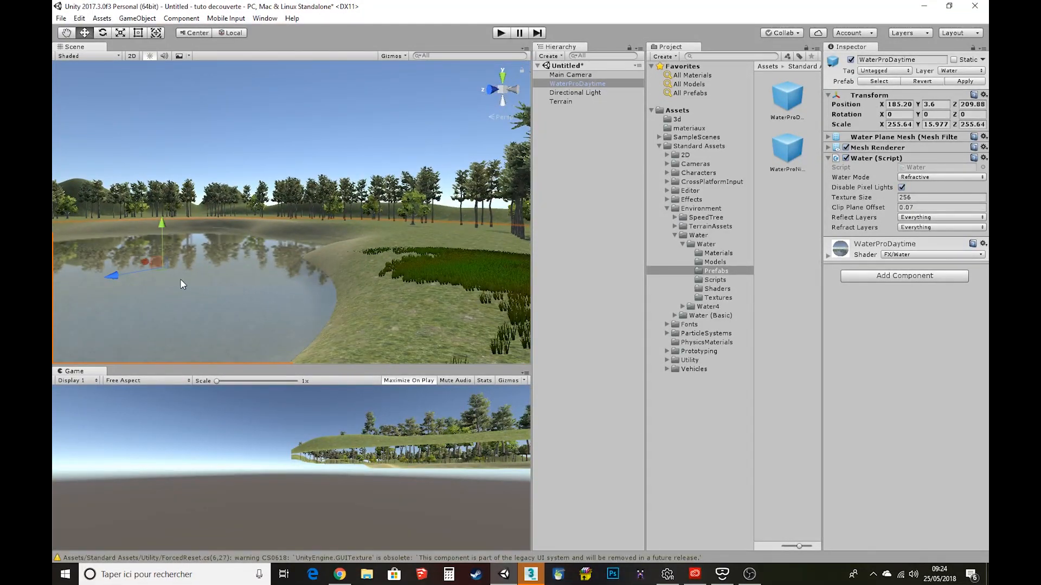
drag(162, 238, 162, 230)
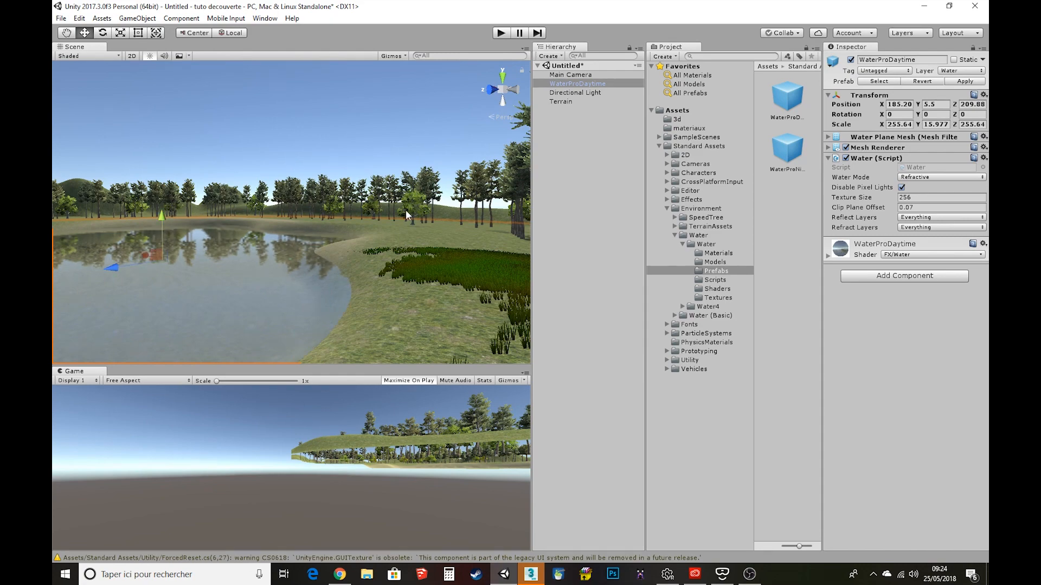
right_drag(405, 210, 343, 171)
right_drag(177, 151, 310, 272)
key(w)
key(f)
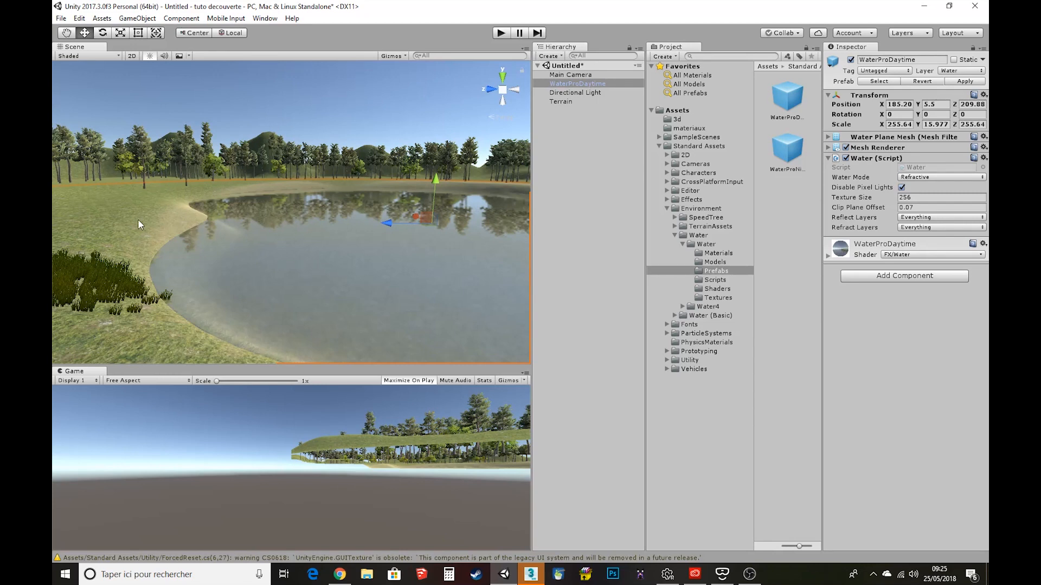
Step: Select the terrain and review its height, smoothing, texture, tree and detail painting tools, then look over the grass and lake
click(138, 219)
click(853, 139)
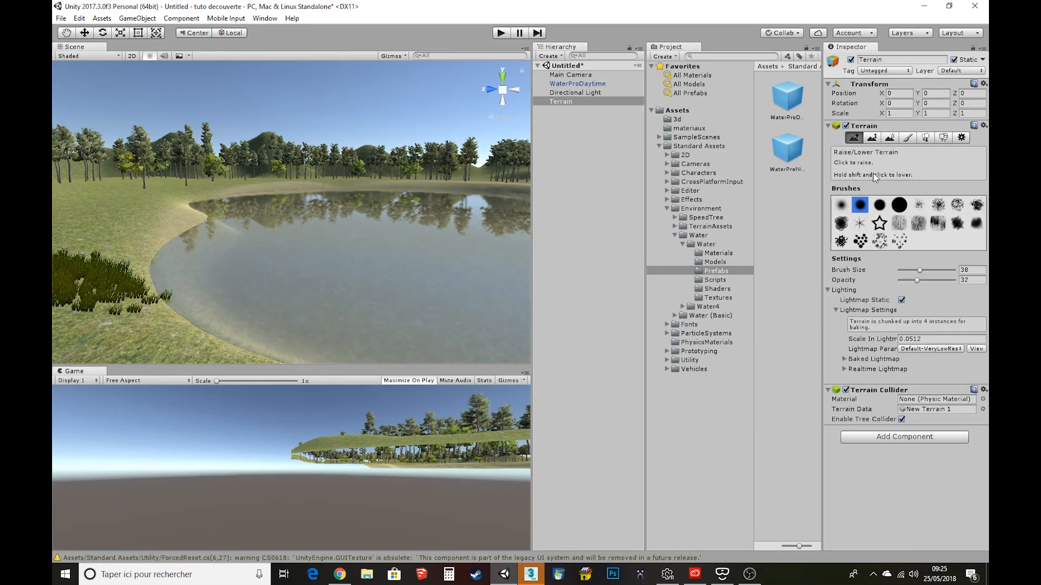
click(875, 139)
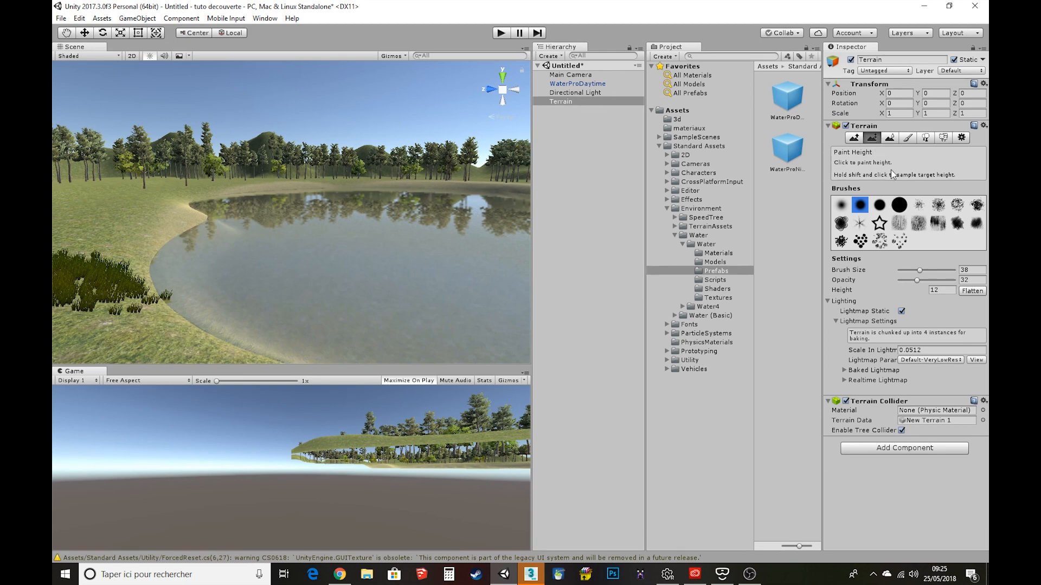
click(889, 137)
click(907, 138)
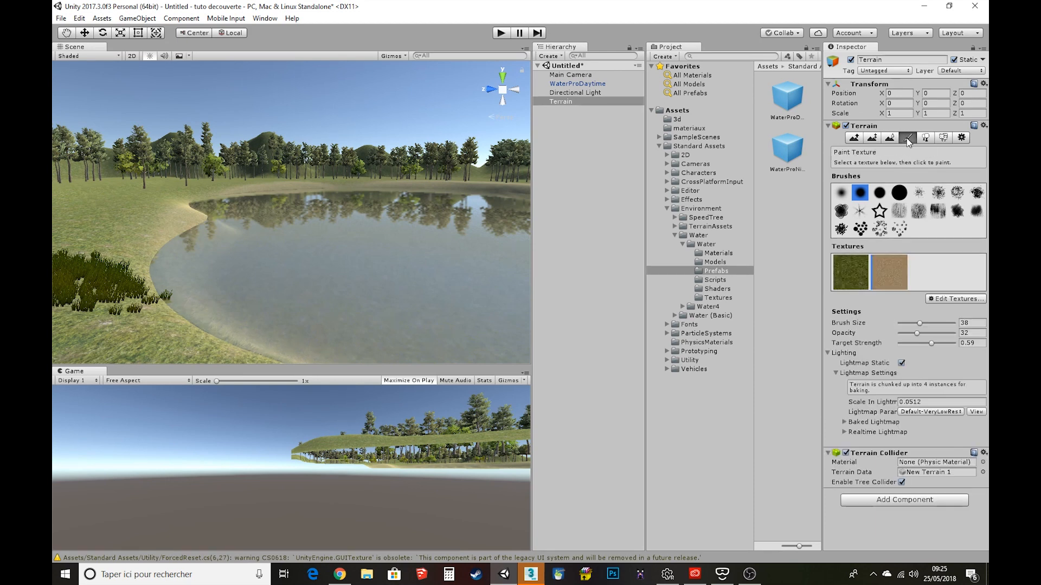
click(928, 138)
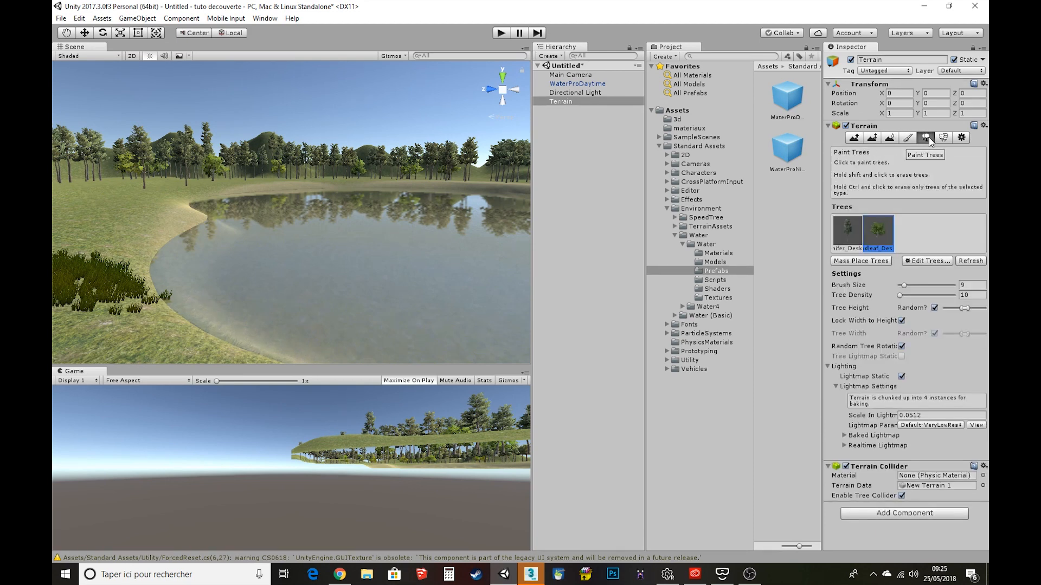
click(944, 136)
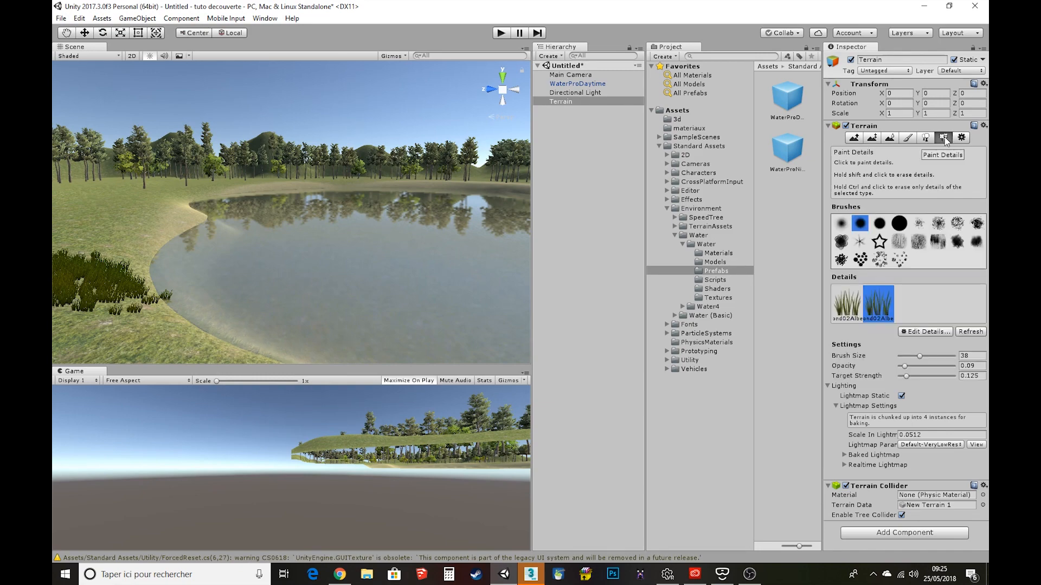
right_drag(383, 210, 463, 244)
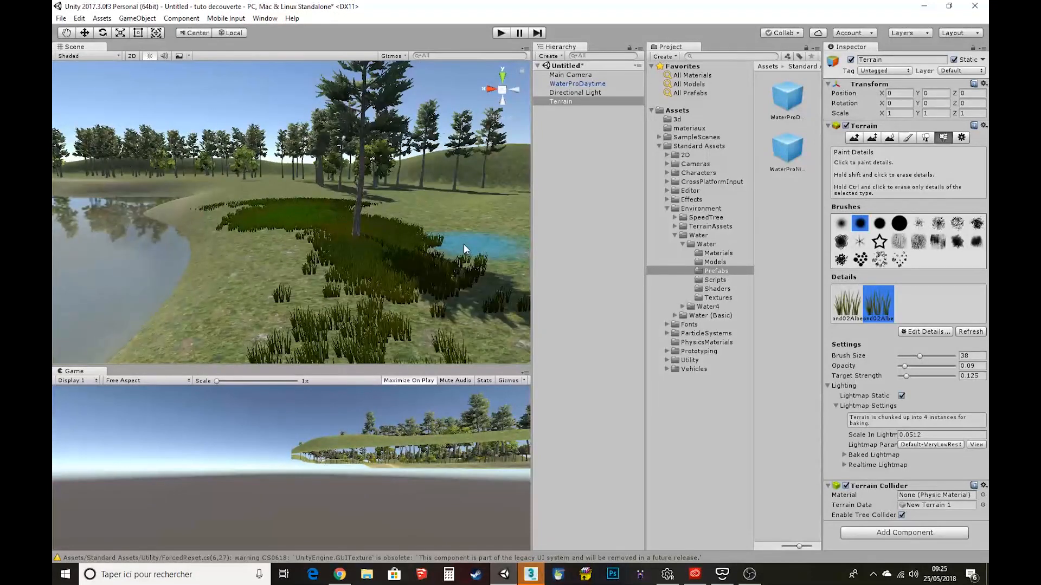
right_drag(265, 229, 242, 222)
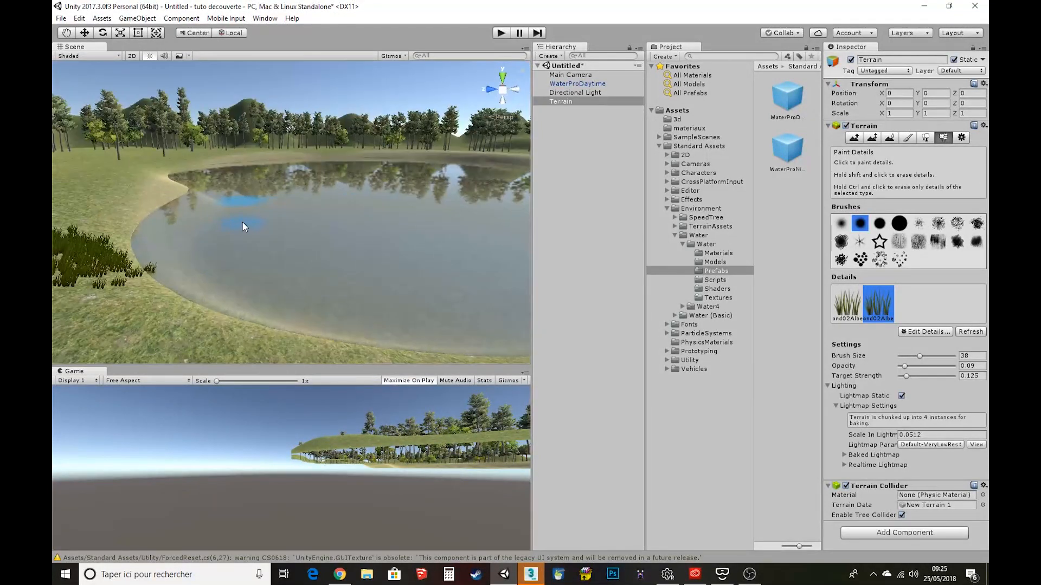